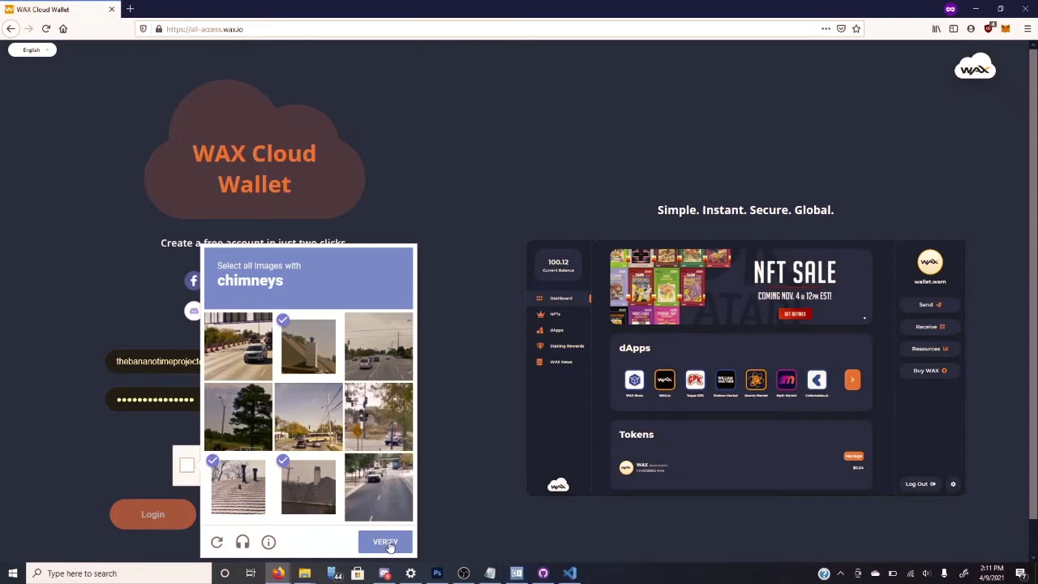
# - Verify the chimney-image captcha and log in to the WAX Cloud Wallet account
pyautogui.click(386, 543)
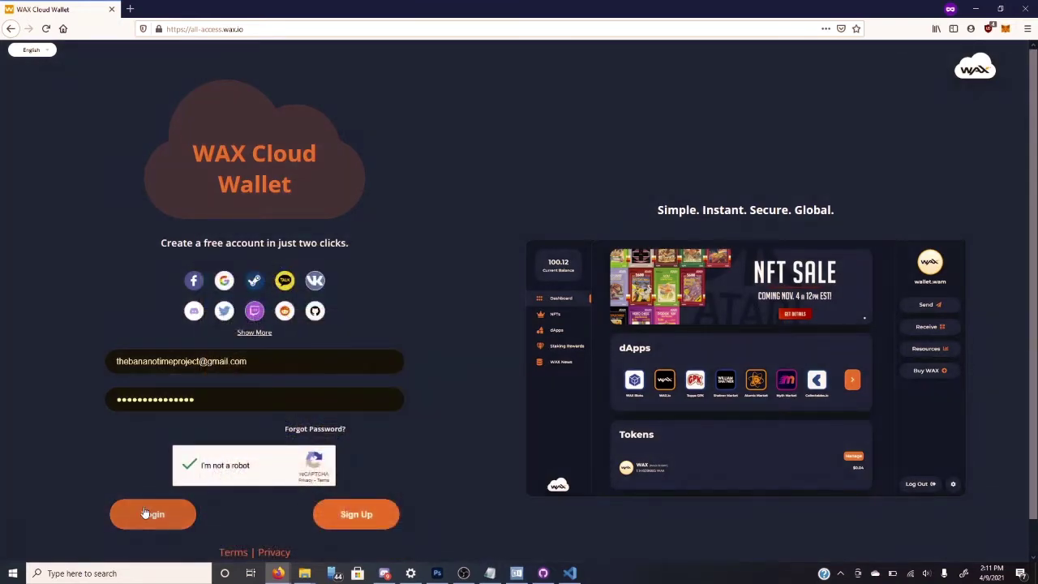
pyautogui.click(144, 514)
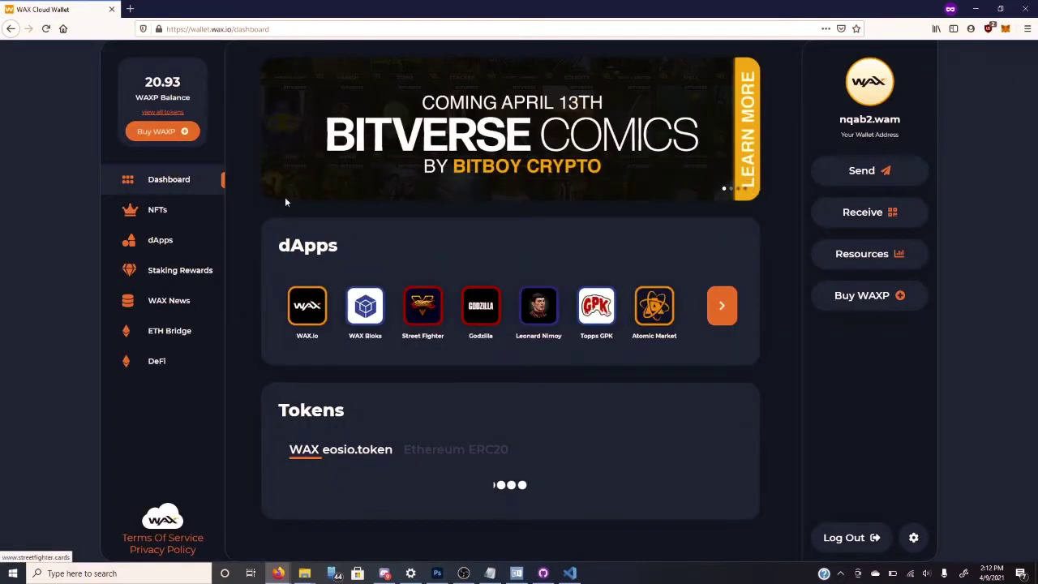
# - Preview the Buy WAXP merchant options, then bring up Network Resources showing CPU 7%, NET 2%, RAM 56%
pyautogui.moveTo(182, 84); pyautogui.dragTo(145, 85)
pyautogui.click(165, 137)
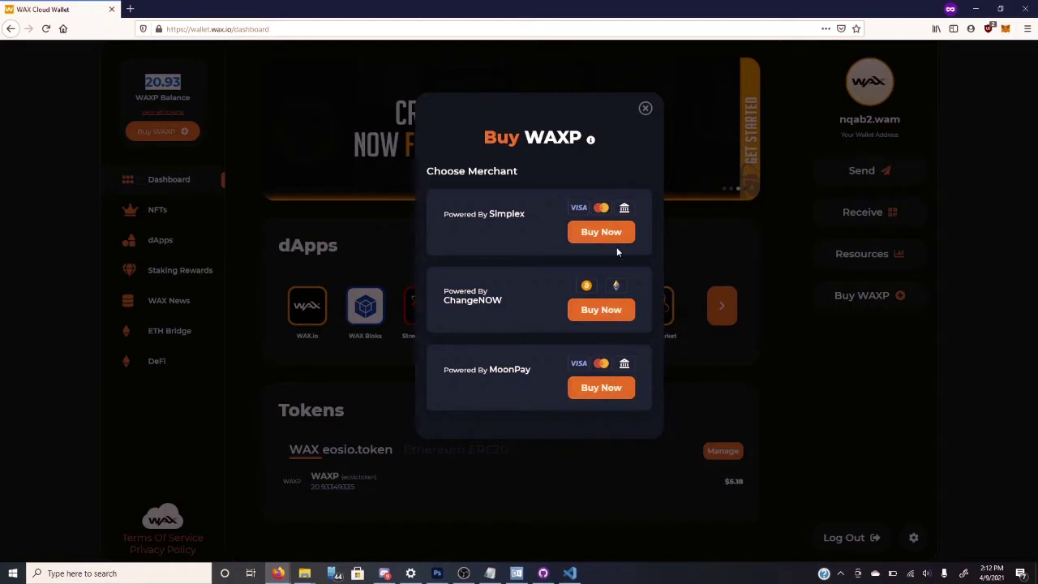
pyautogui.click(645, 108)
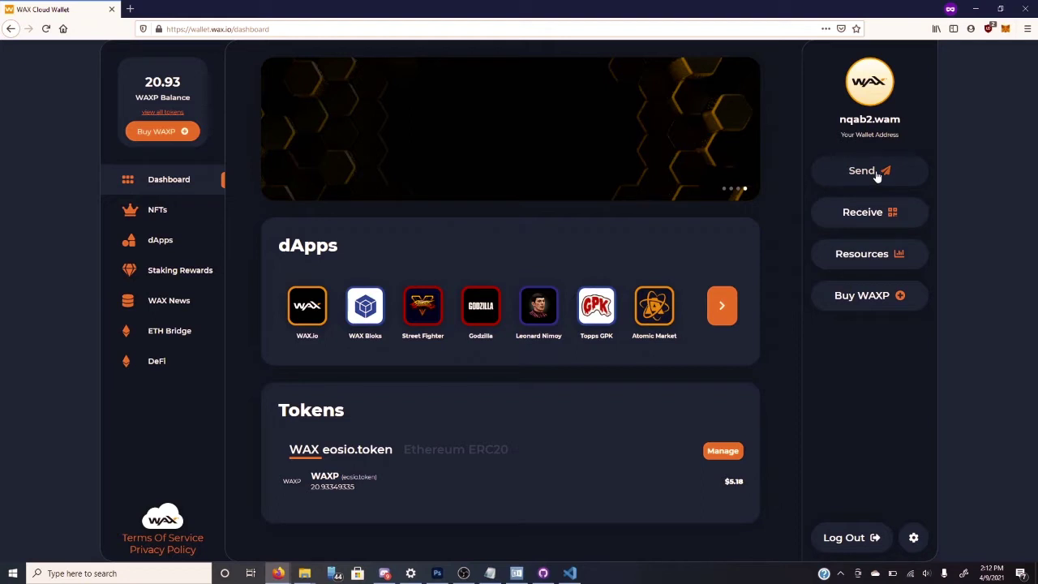
pyautogui.click(880, 265)
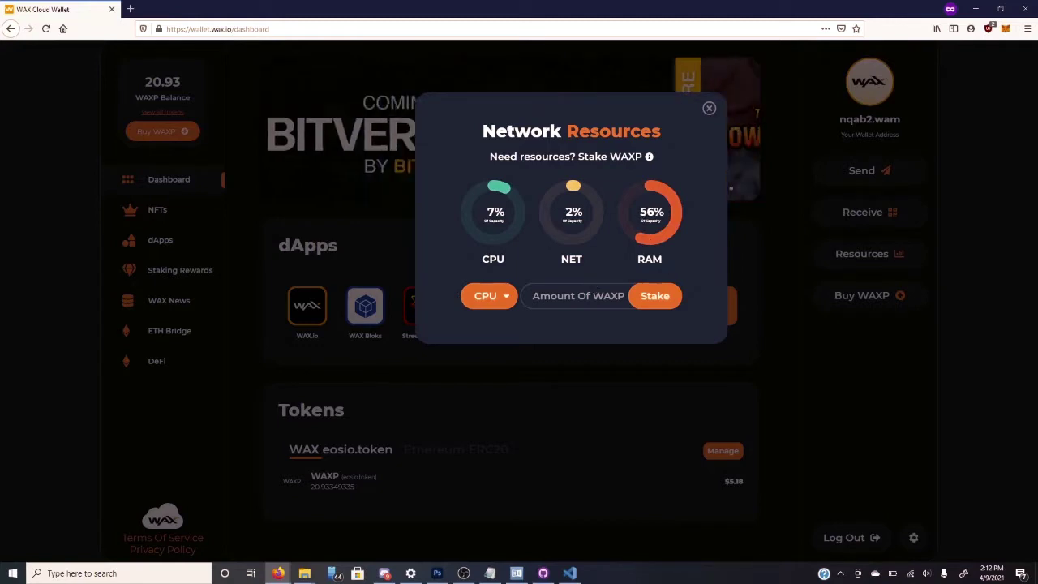
# - Switch the resource type to RAM, buy 3 WAXP worth, approve the transaction, and close the dialog
pyautogui.click(506, 298)
pyautogui.click(500, 355)
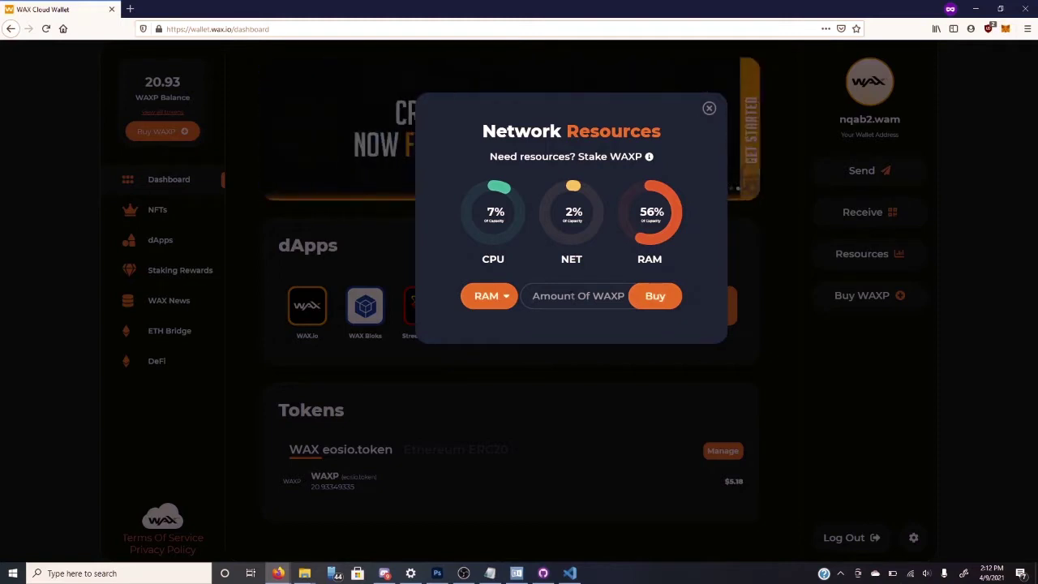
pyautogui.write('3')
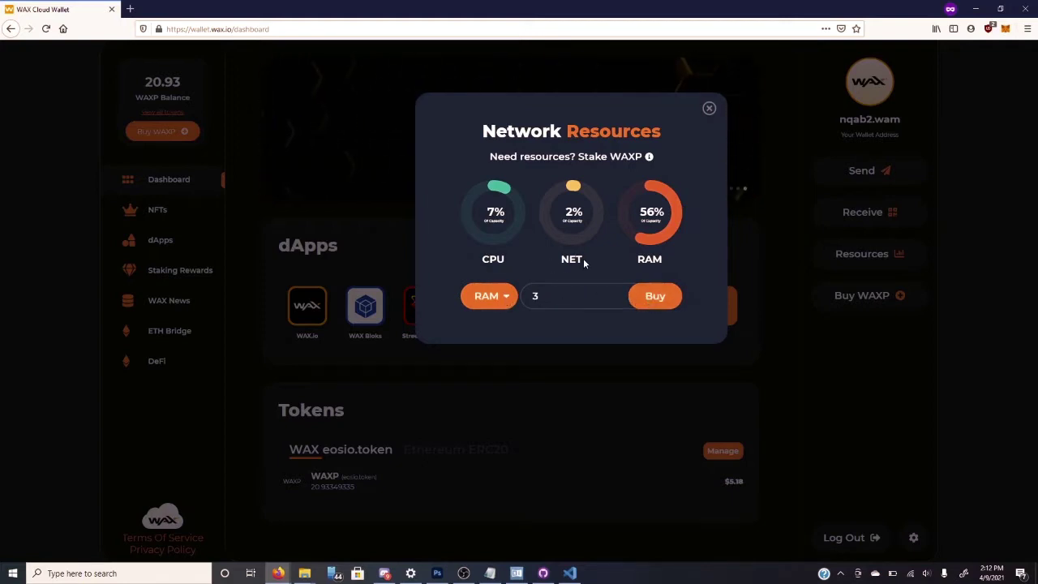
pyautogui.click(653, 297)
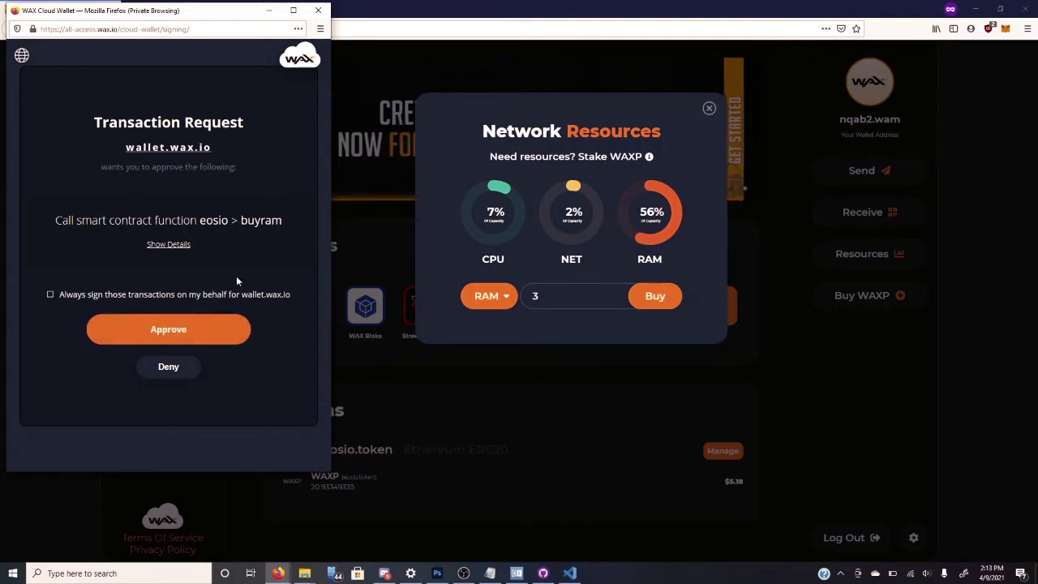
pyautogui.click(216, 340)
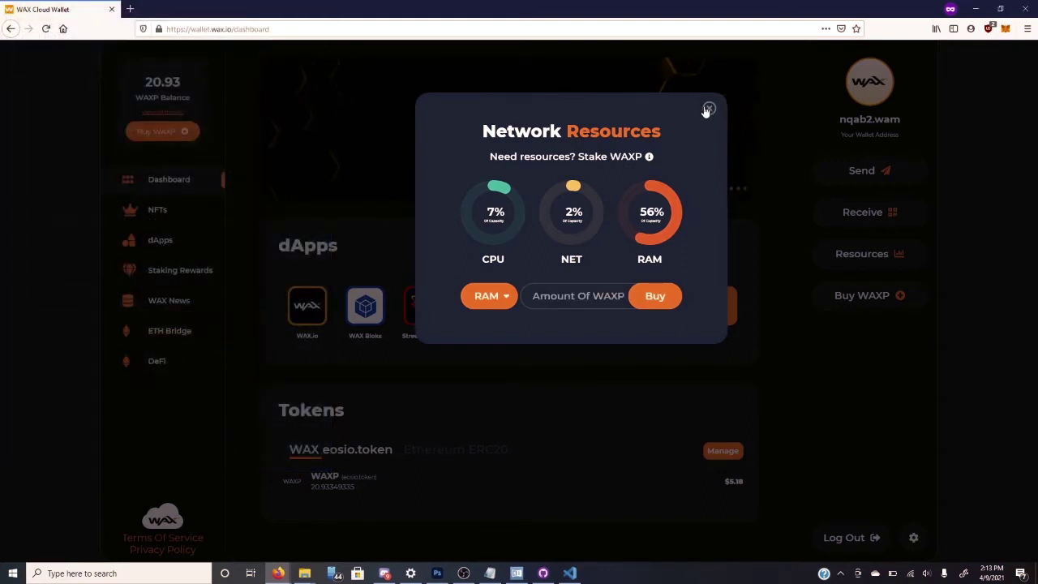
pyautogui.moveTo(654, 213); pyautogui.dragTo(640, 213)
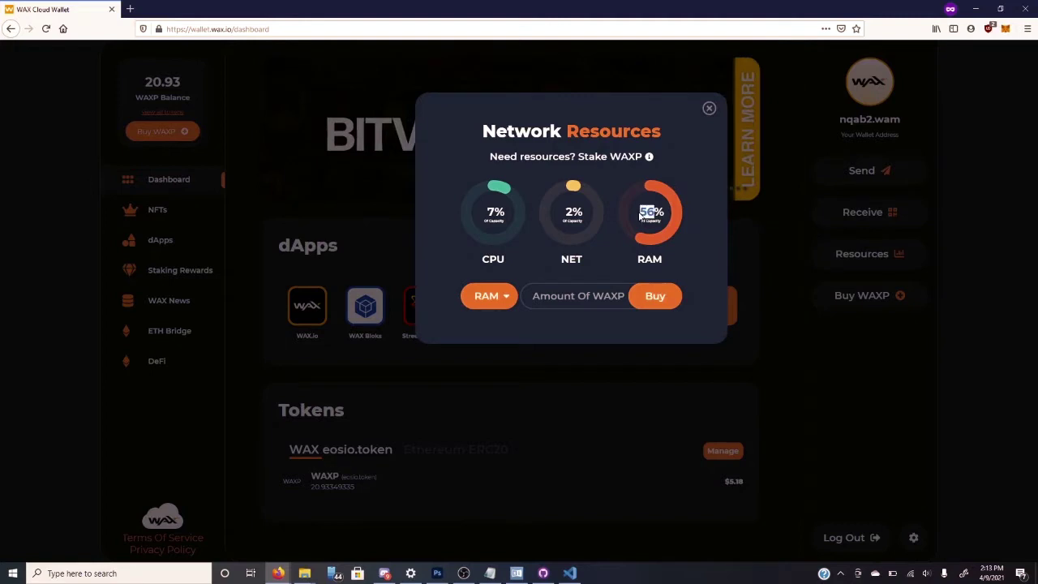
pyautogui.click(710, 109)
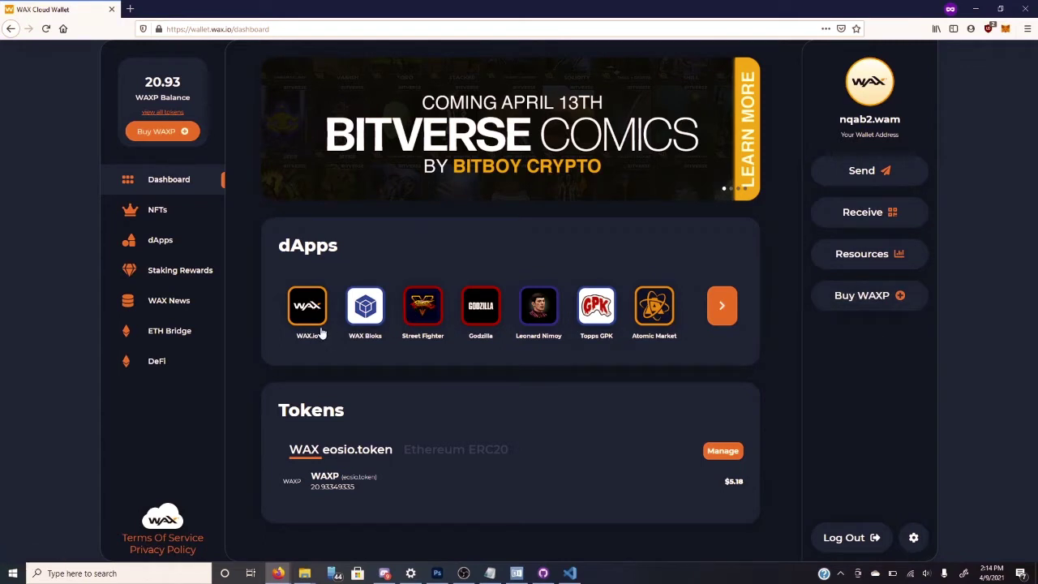
# - Browse the dApps list, open WAX Bloks and Atomic Market in new tabs, and switch to Bloks.io
pyautogui.click(168, 244)
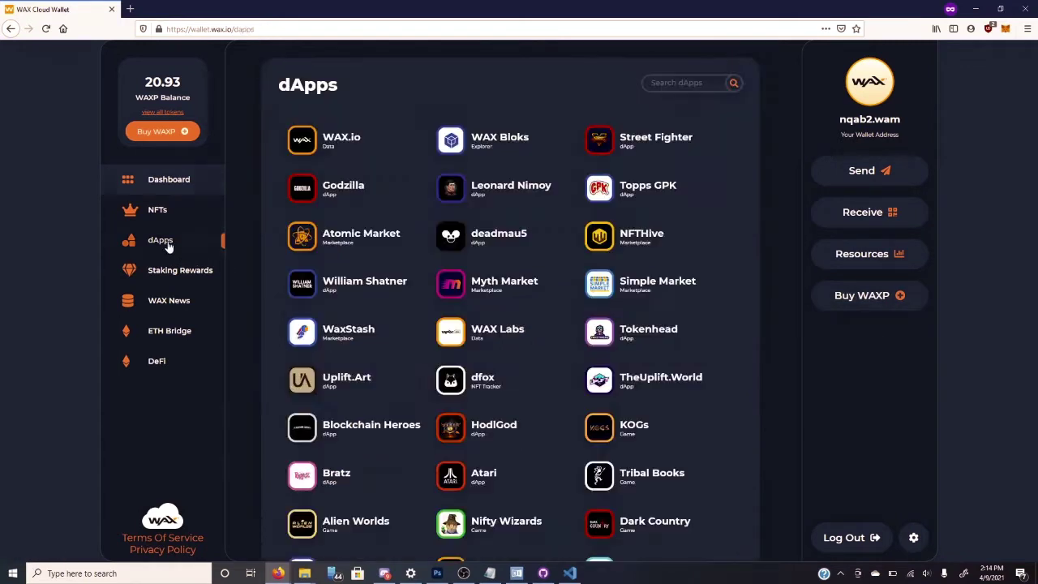
pyautogui.click(165, 179)
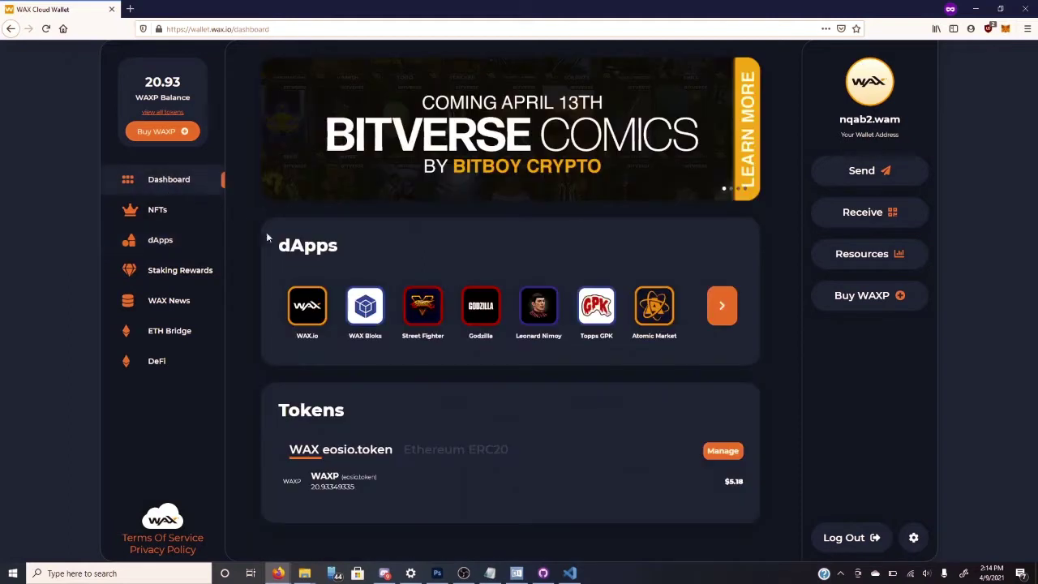
pyautogui.click(372, 306)
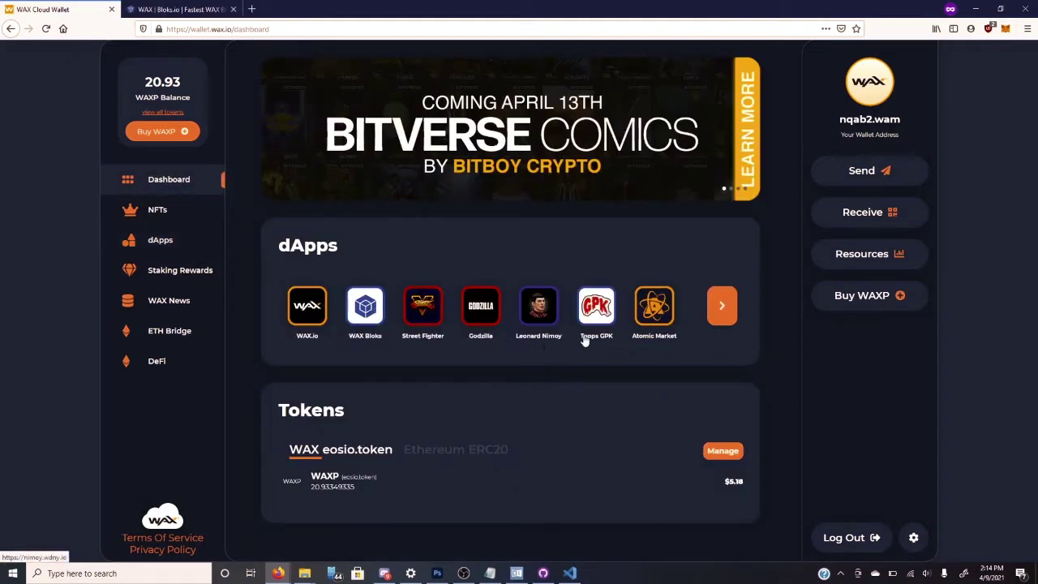
pyautogui.click(657, 315)
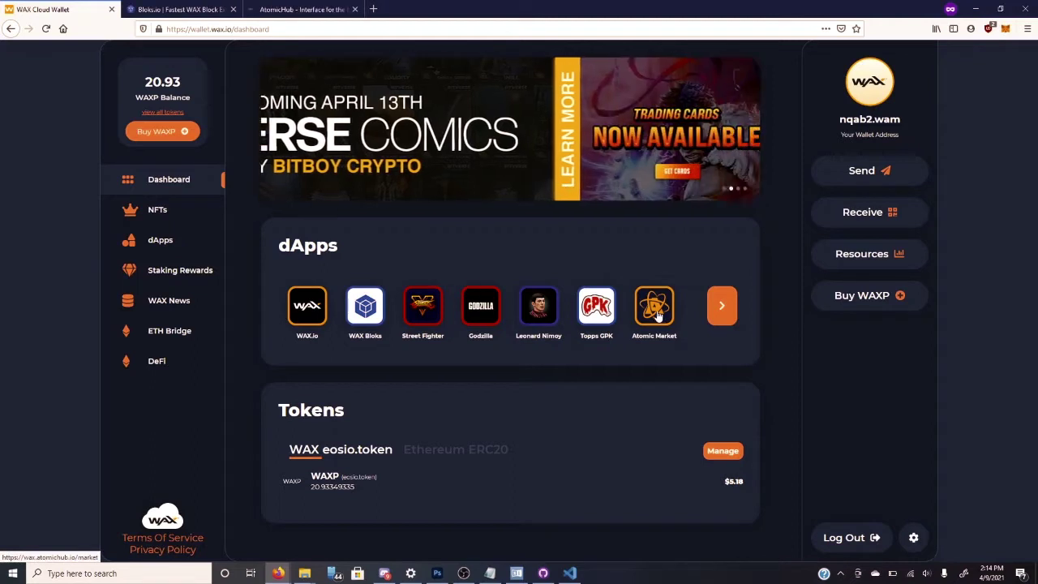
pyautogui.click(161, 243)
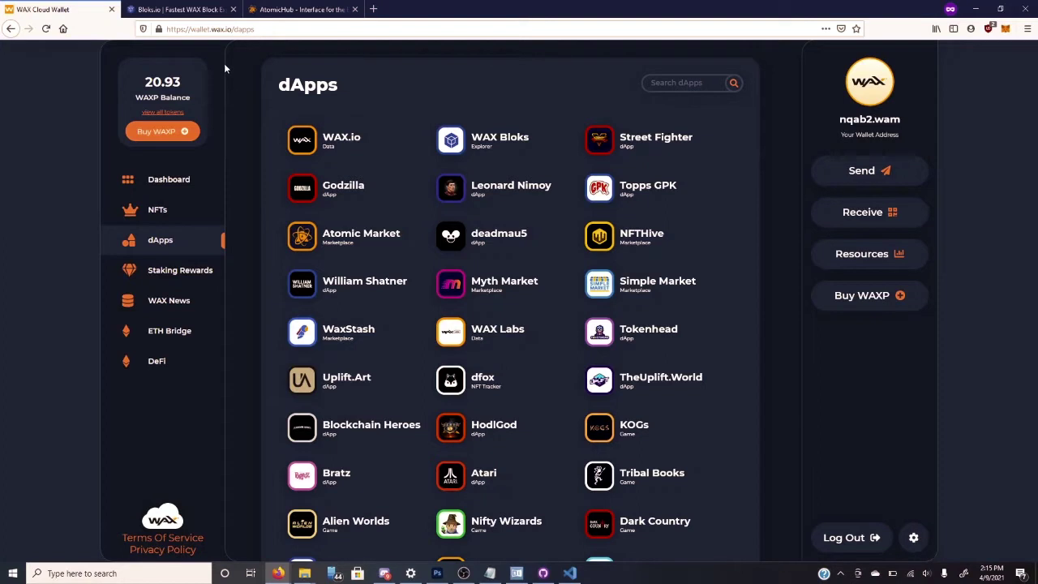
pyautogui.click(188, 9)
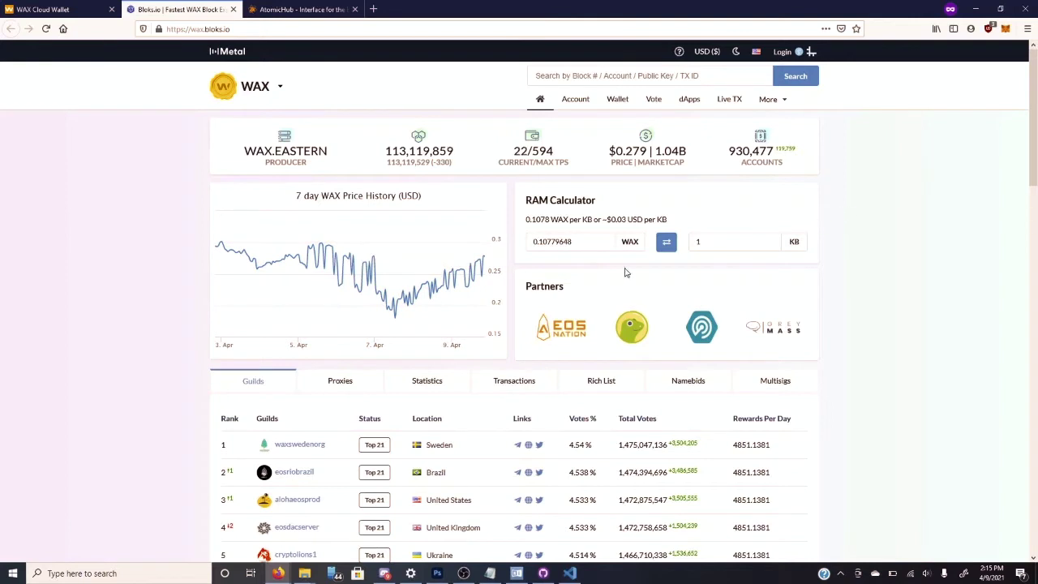
# - Search the WAX Bloks explorer for the wallet account's name to open its page
pyautogui.click(600, 78)
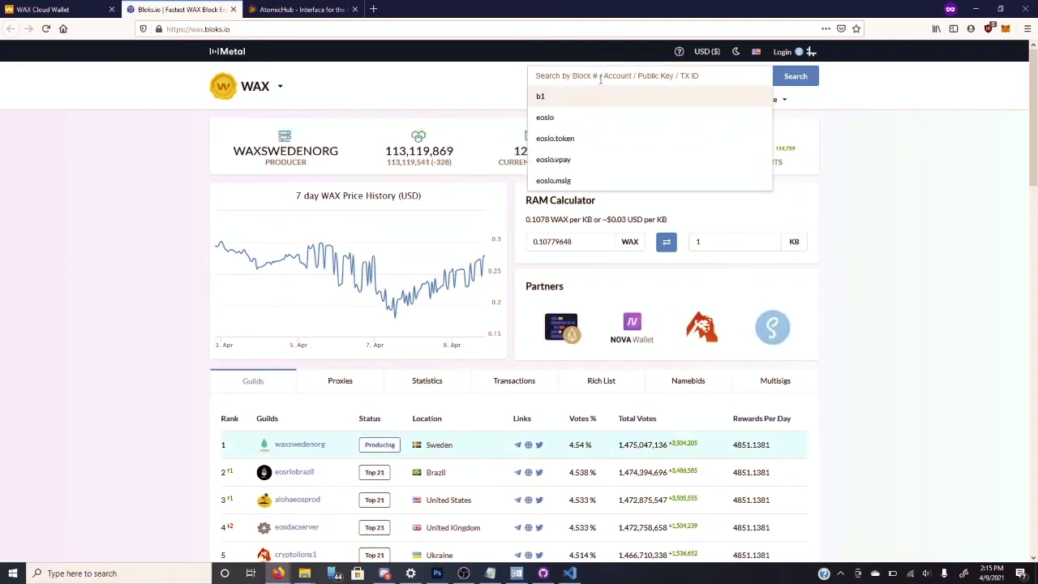
pyautogui.write('banano')
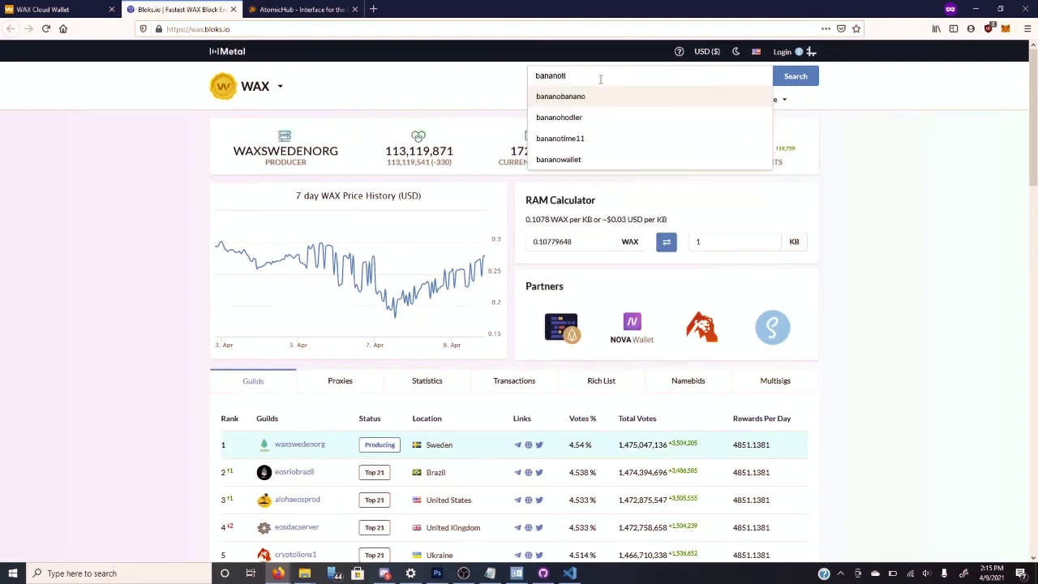
pyautogui.write('ti')
pyautogui.press('Return')
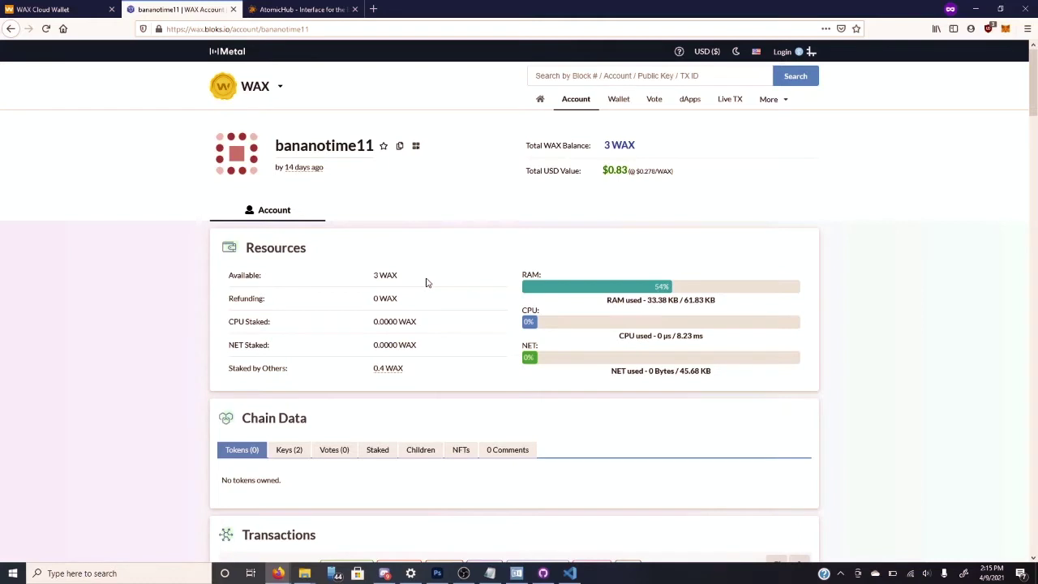
# - Scroll through the account's transaction history, then go to the Wallet page with Transfer Tokens
pyautogui.scroll(-1, 427, 283)
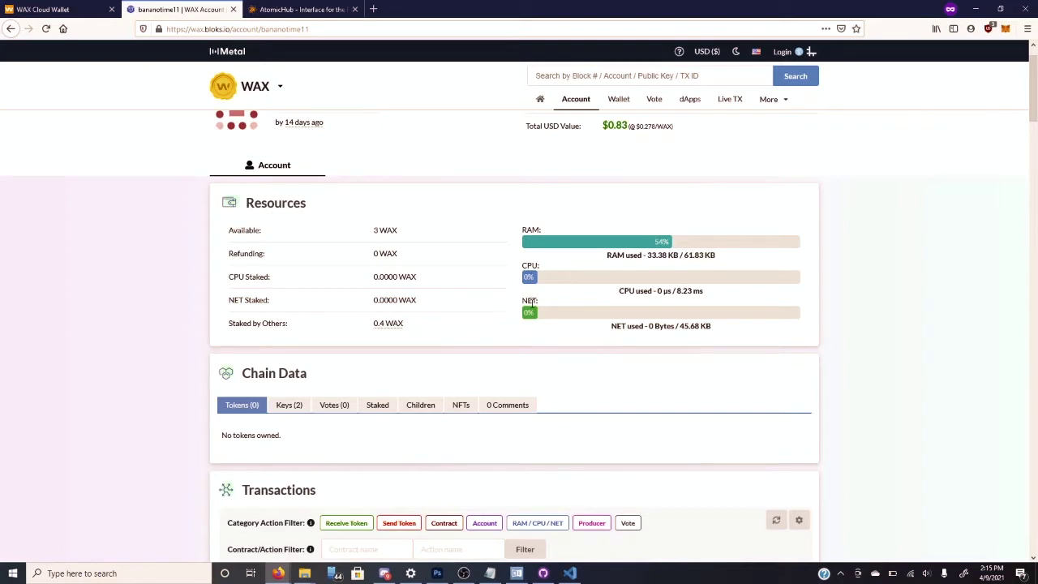
pyautogui.scroll(-2, 546, 351)
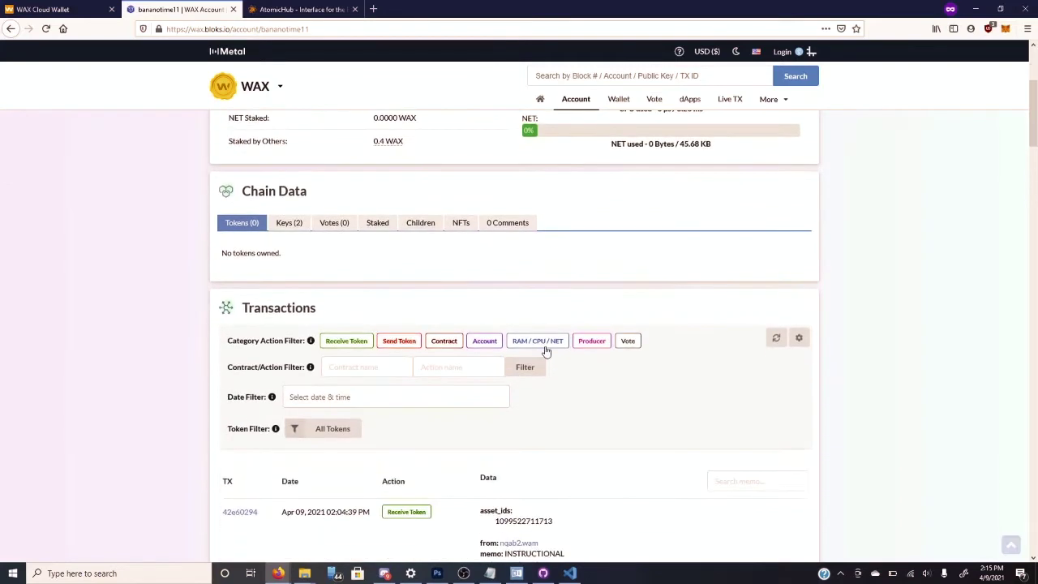
pyautogui.scroll(-2, 456, 294)
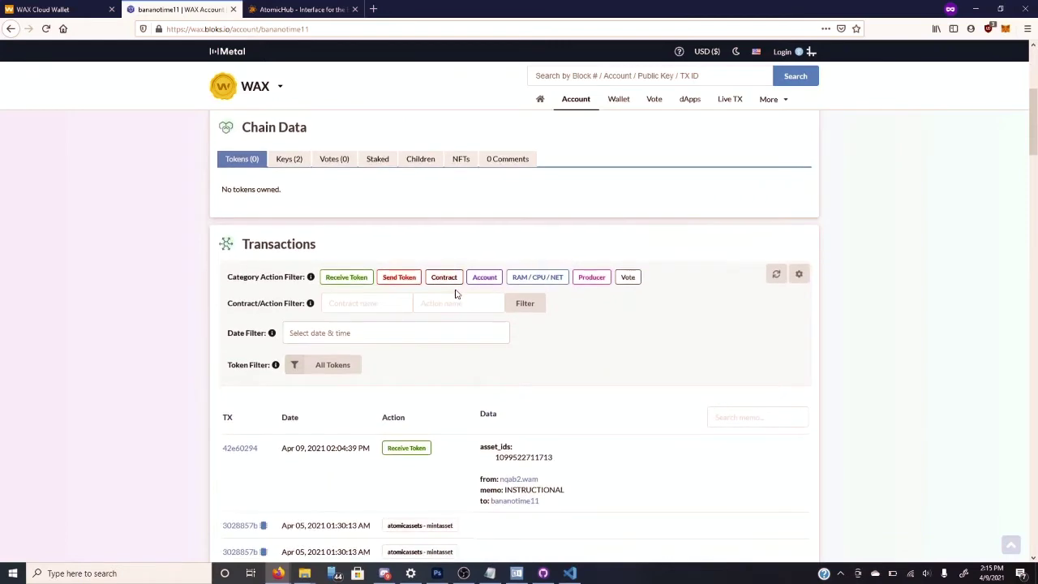
pyautogui.scroll(-2, 456, 294)
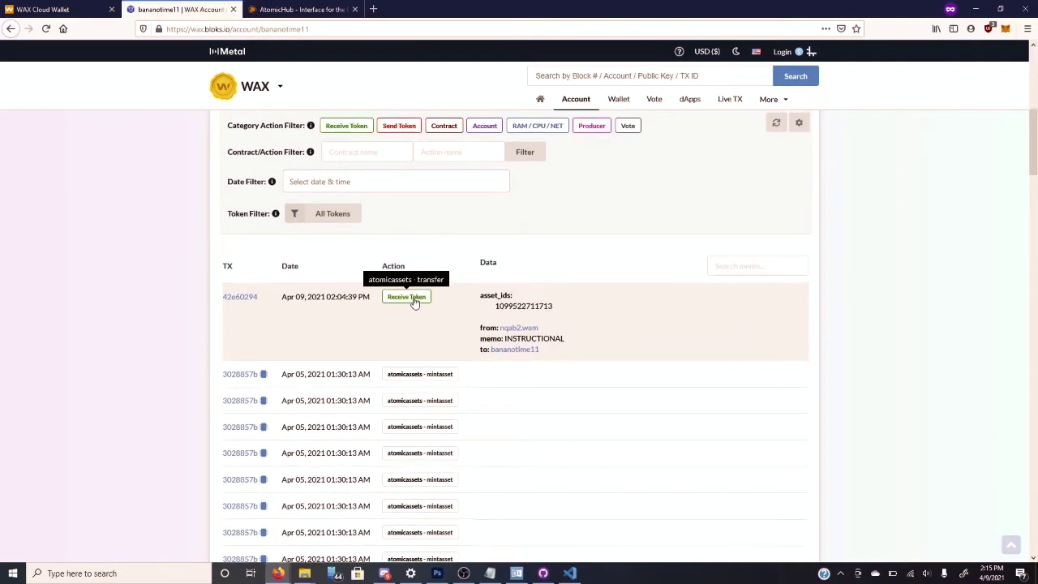
pyautogui.scroll(-5, 441, 313)
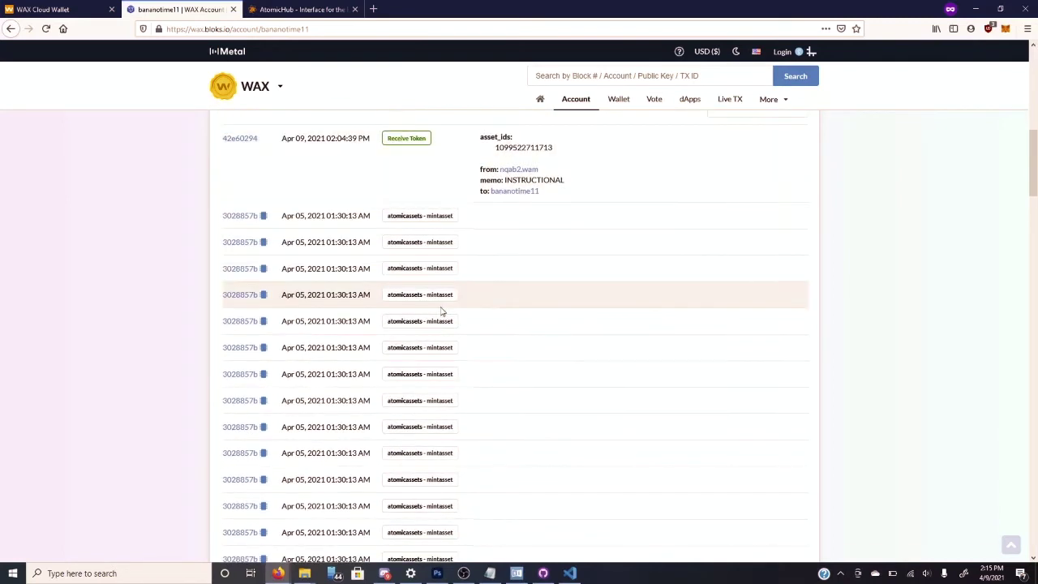
pyautogui.scroll(-5, 442, 310)
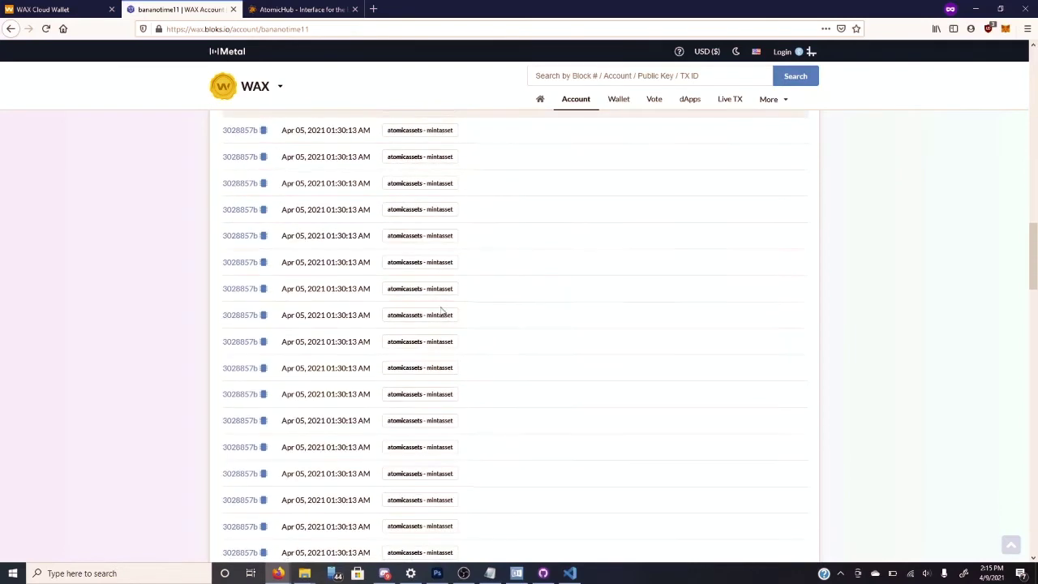
pyautogui.scroll(-3, 442, 311)
pyautogui.scroll(1, 442, 311)
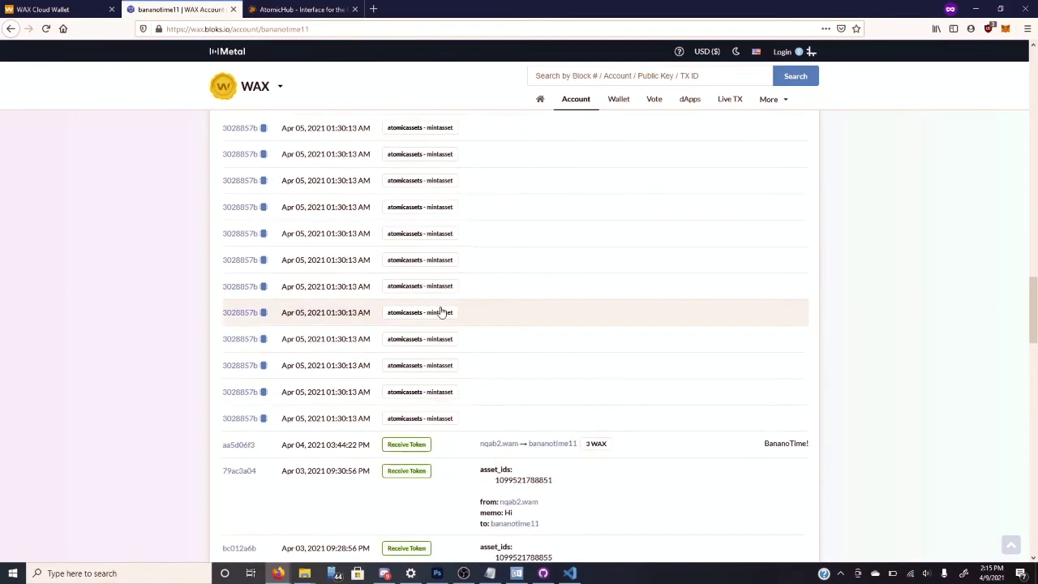
pyautogui.scroll(-2, 442, 311)
pyautogui.scroll(-1, 442, 312)
pyautogui.scroll(5, 442, 311)
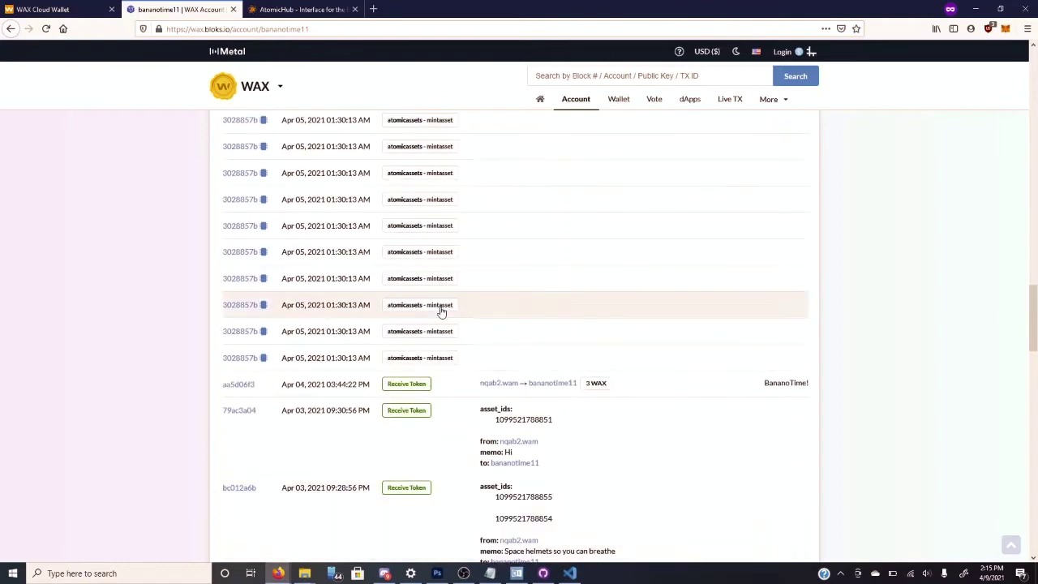
pyautogui.scroll(6, 440, 309)
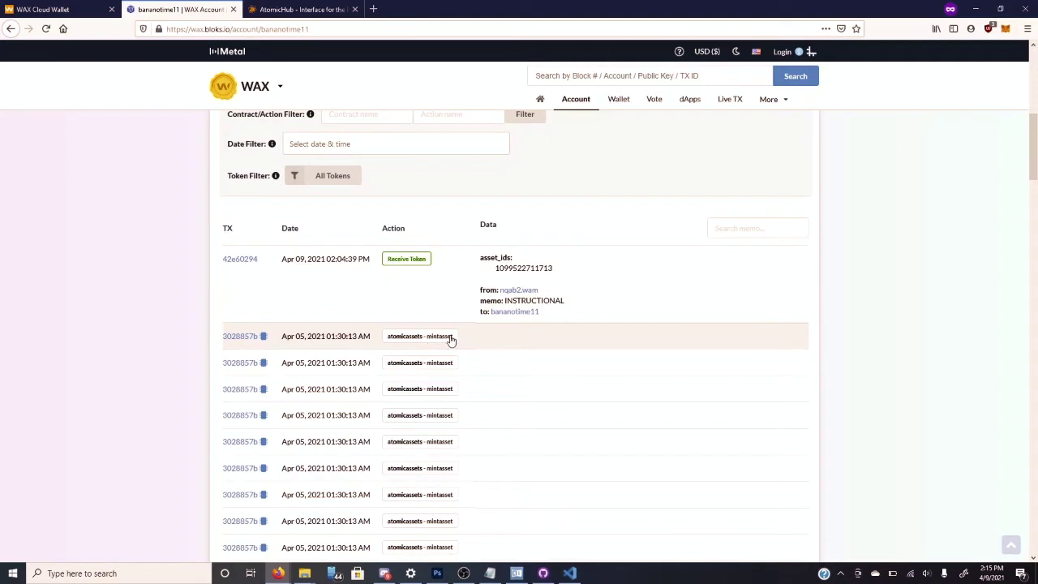
pyautogui.scroll(-5, 500, 350)
pyautogui.scroll(-10, 501, 350)
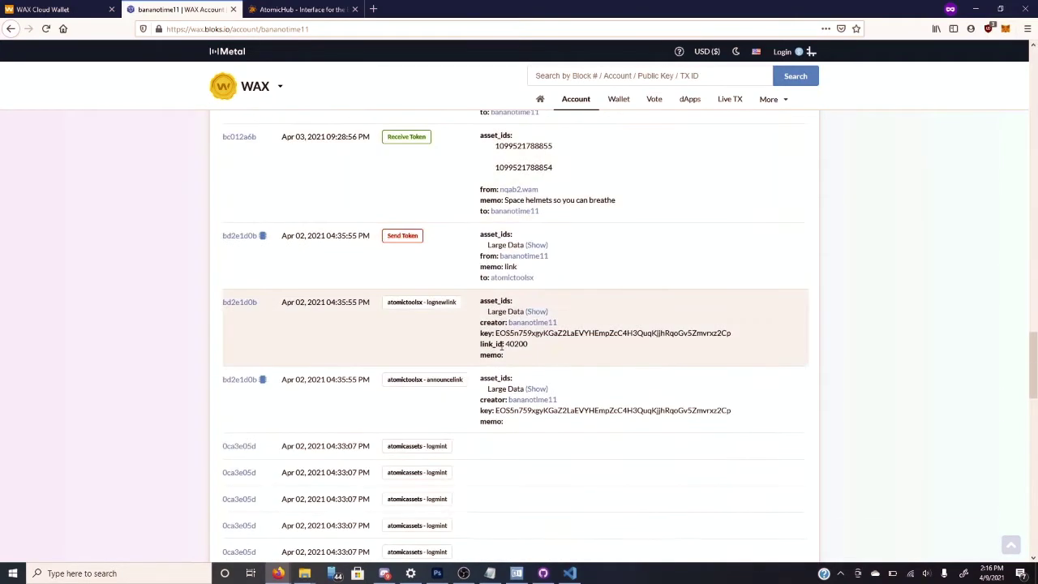
pyautogui.scroll(15, 501, 350)
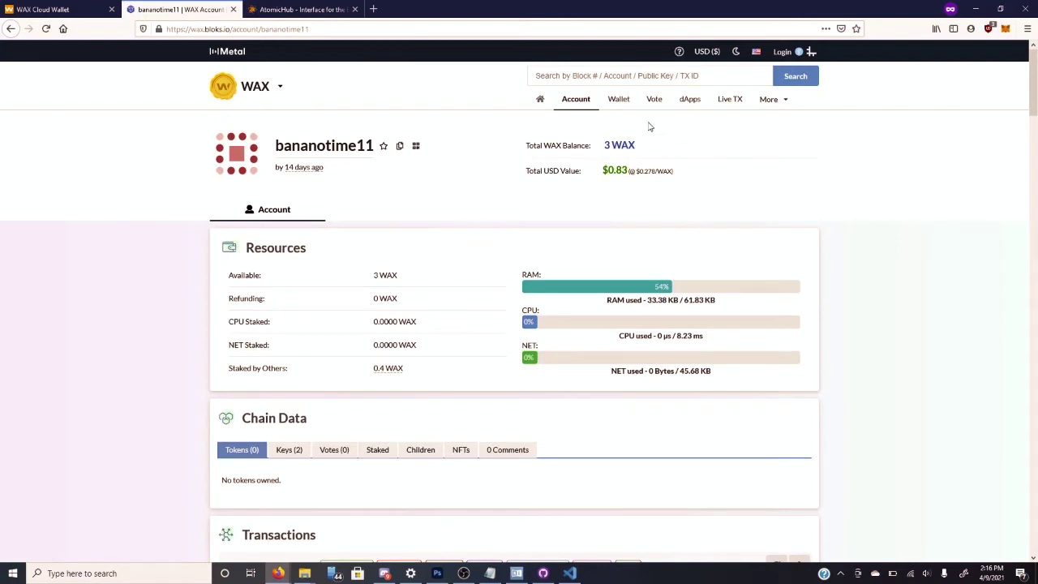
pyautogui.click(627, 98)
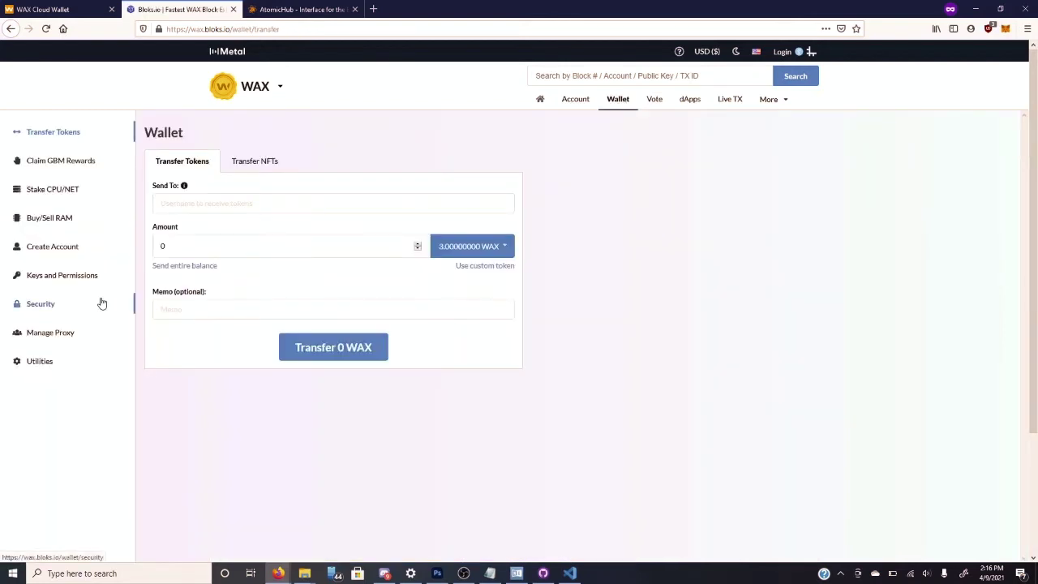
# - Look at the Buy/Sell RAM form's Amount of RAM field, then close the Bloks.io tab
pyautogui.click(61, 223)
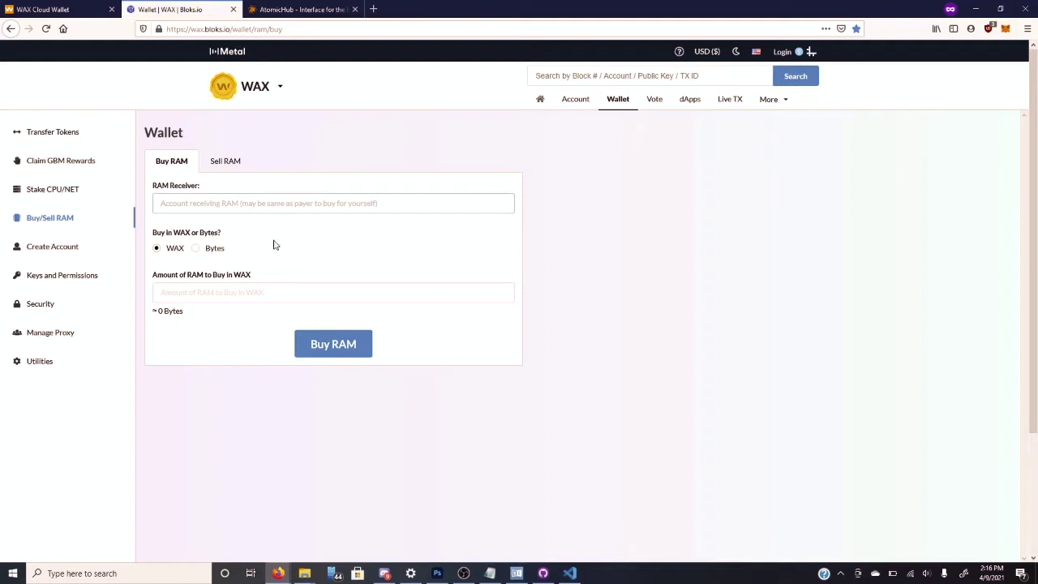
pyautogui.click(272, 294)
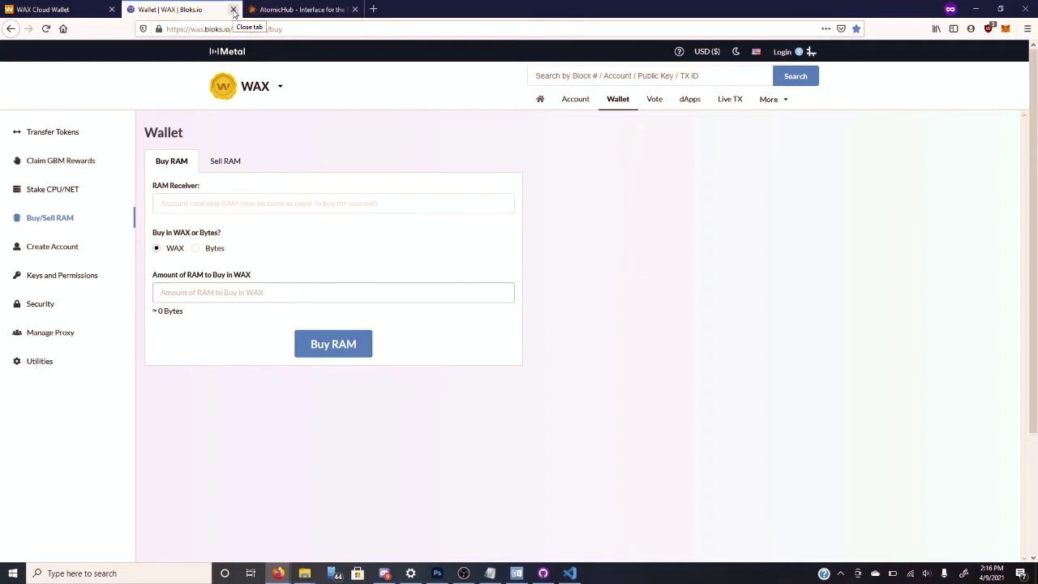
pyautogui.click(233, 10)
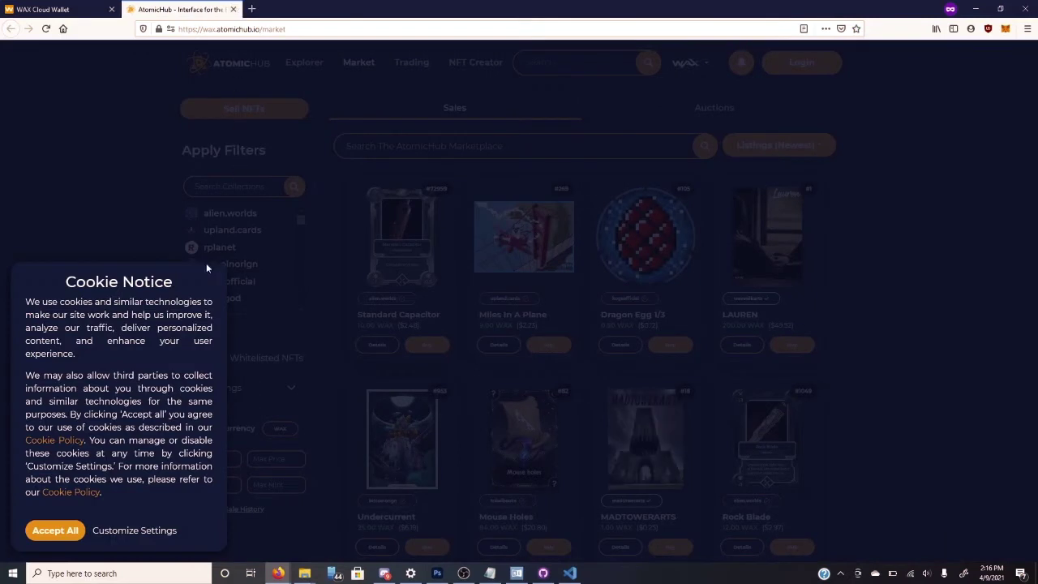
# - Accept AtomicHub cookies with Performance unchecked, then bring up the login dialog
pyautogui.click(161, 530)
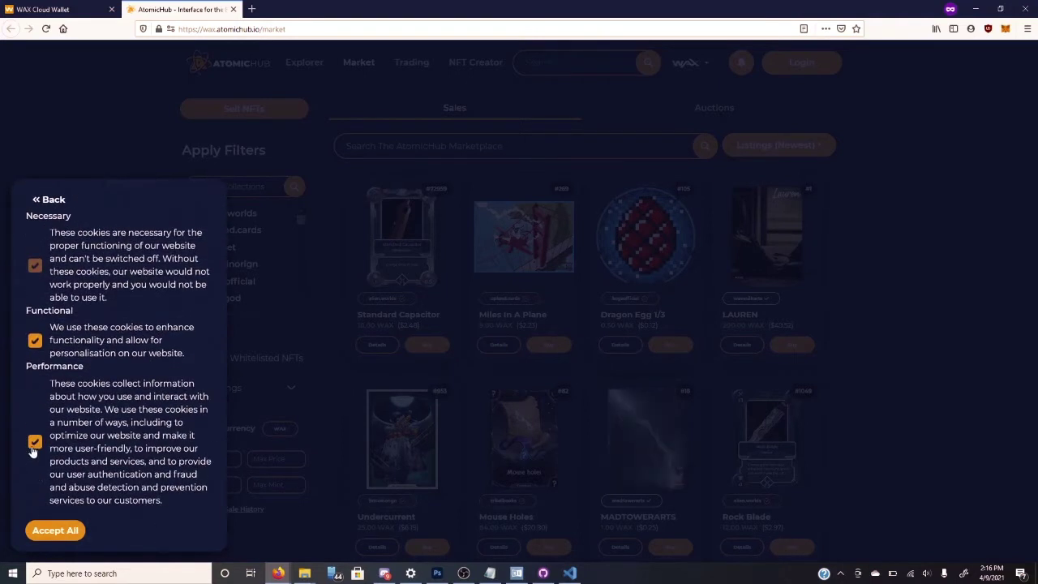
pyautogui.click(34, 445)
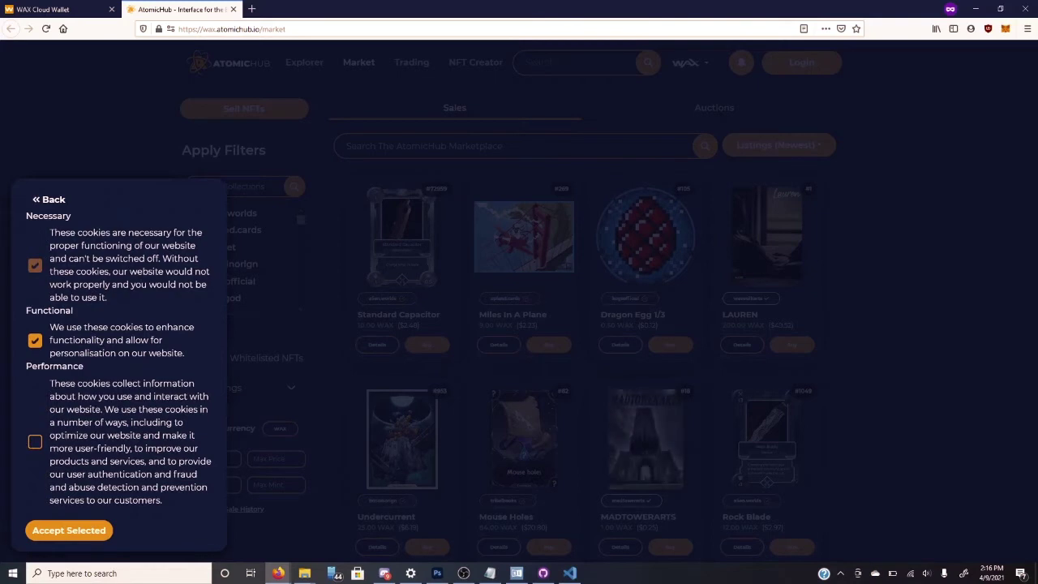
pyautogui.click(72, 542)
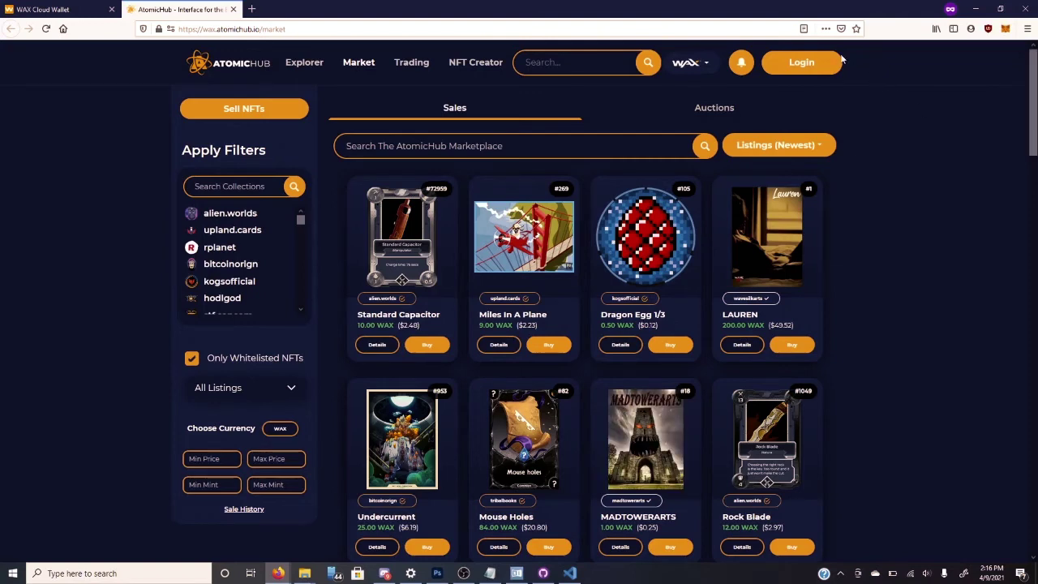
pyautogui.click(803, 65)
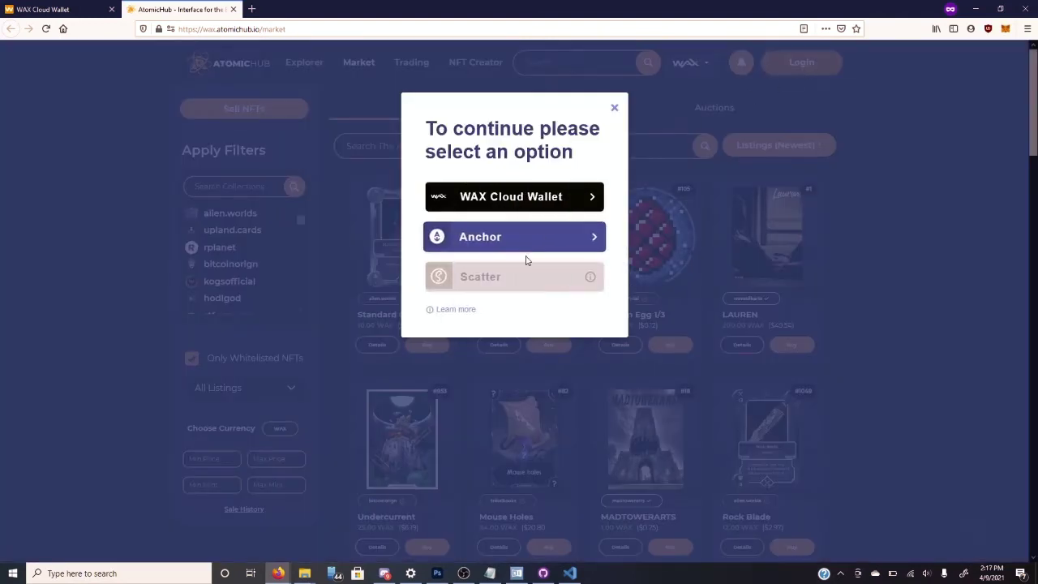
# - Sign in via WAX Cloud Wallet and open Trading, showing 726 assets worth about 135 WAX
pyautogui.click(529, 198)
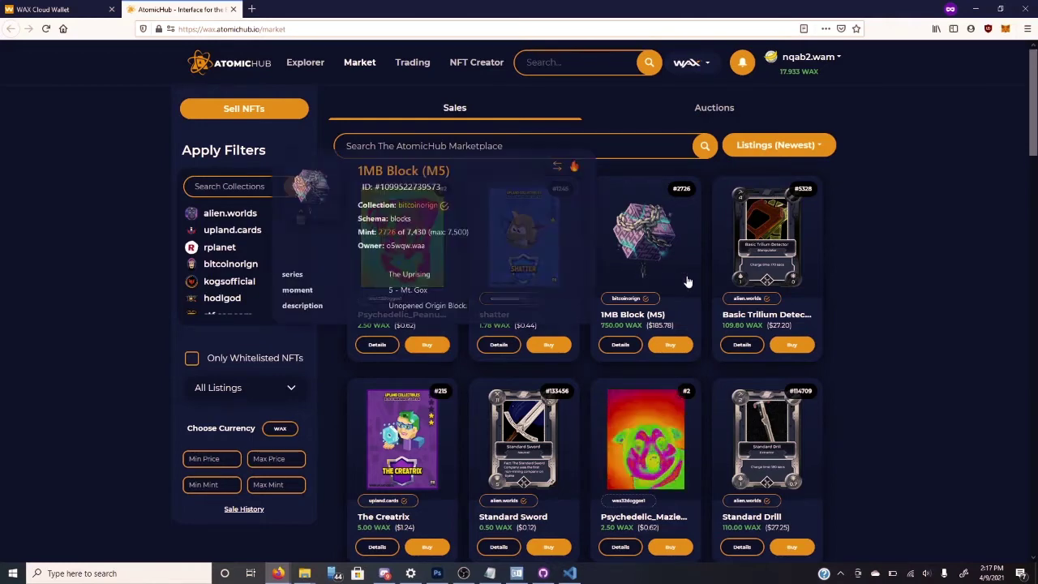
pyautogui.moveTo(794, 278)
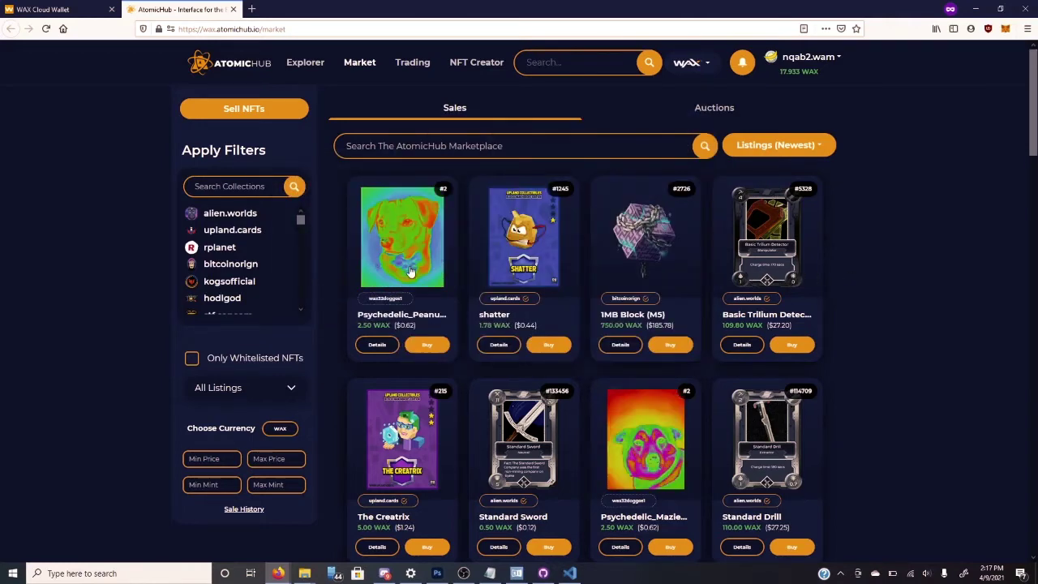
pyautogui.click(413, 63)
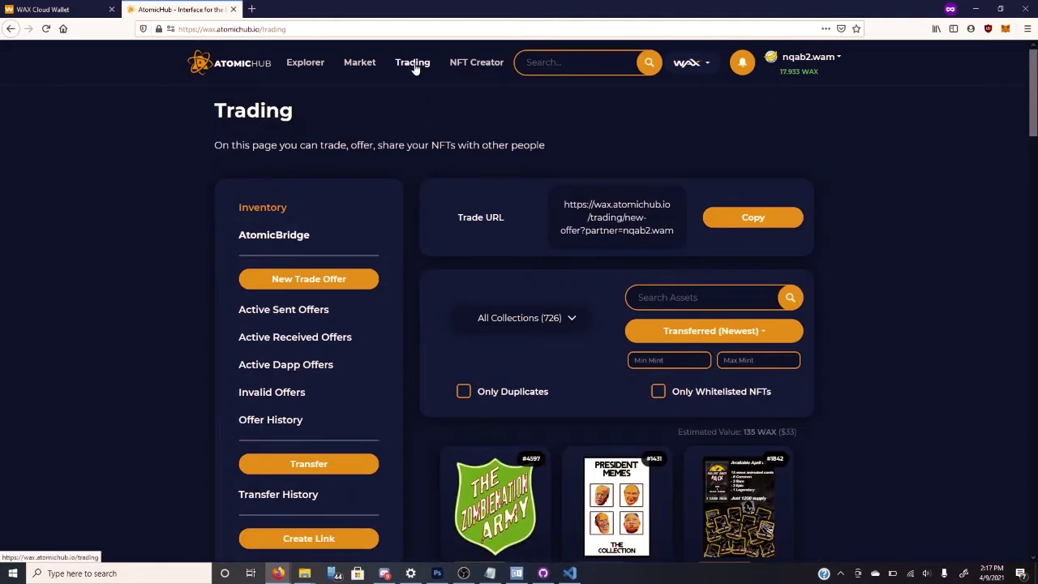
# - Scroll the inventory grid and show the More actions menu on the #101 Banano card
pyautogui.scroll(-3, 422, 159)
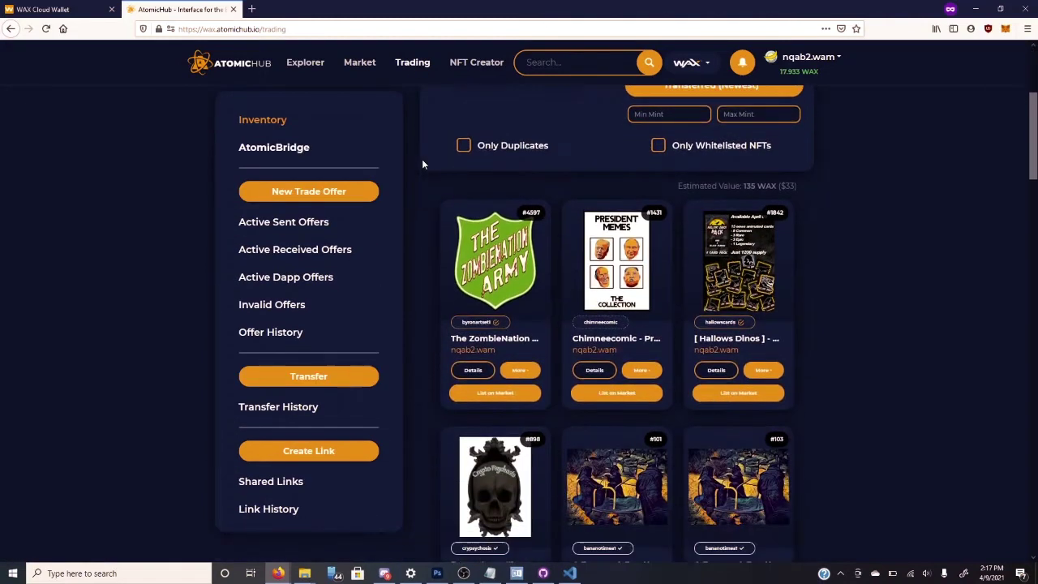
pyautogui.scroll(-6, 864, 257)
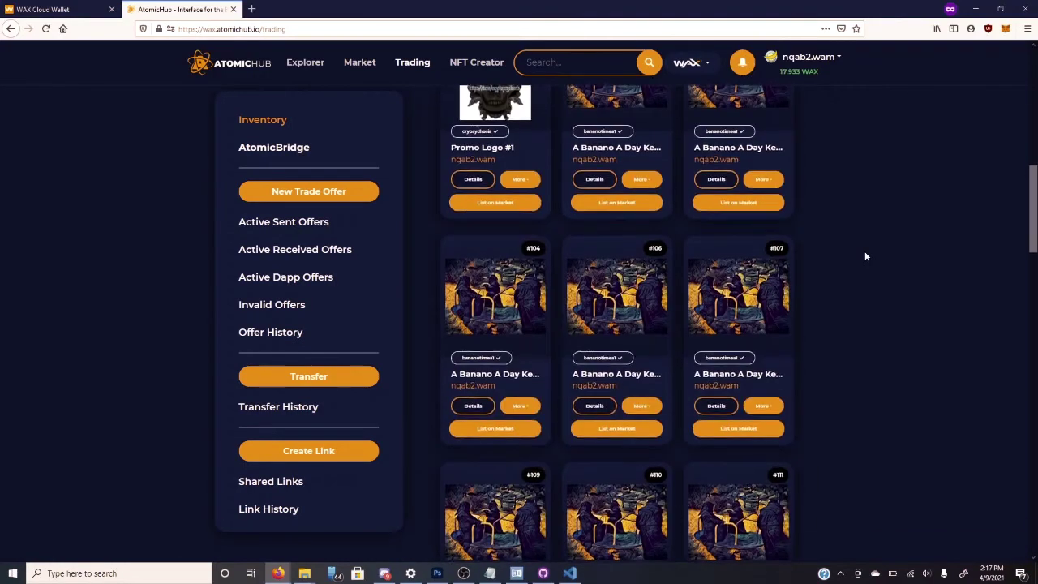
pyautogui.scroll(-3, 865, 256)
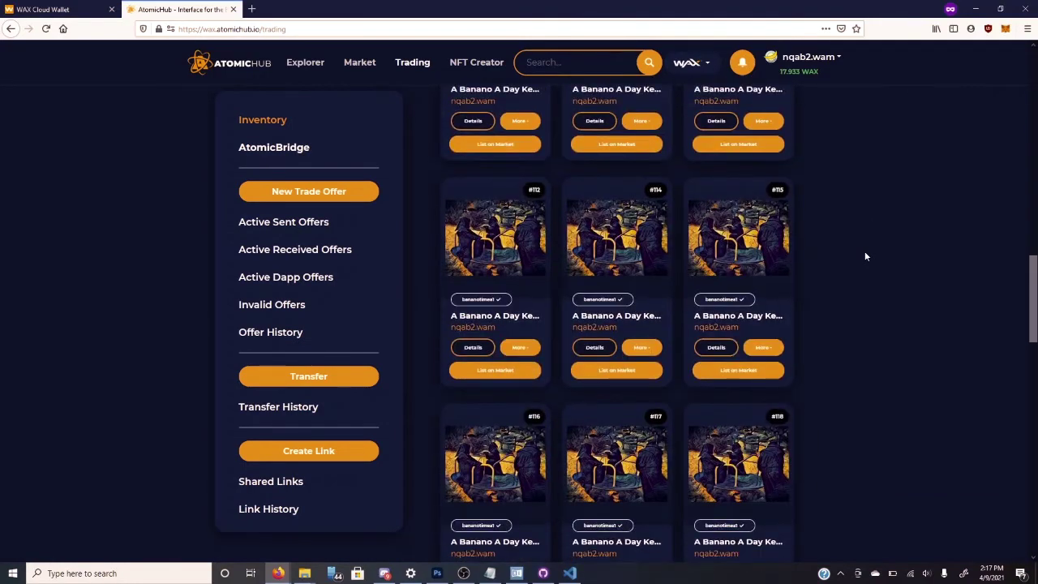
pyautogui.scroll(8, 864, 256)
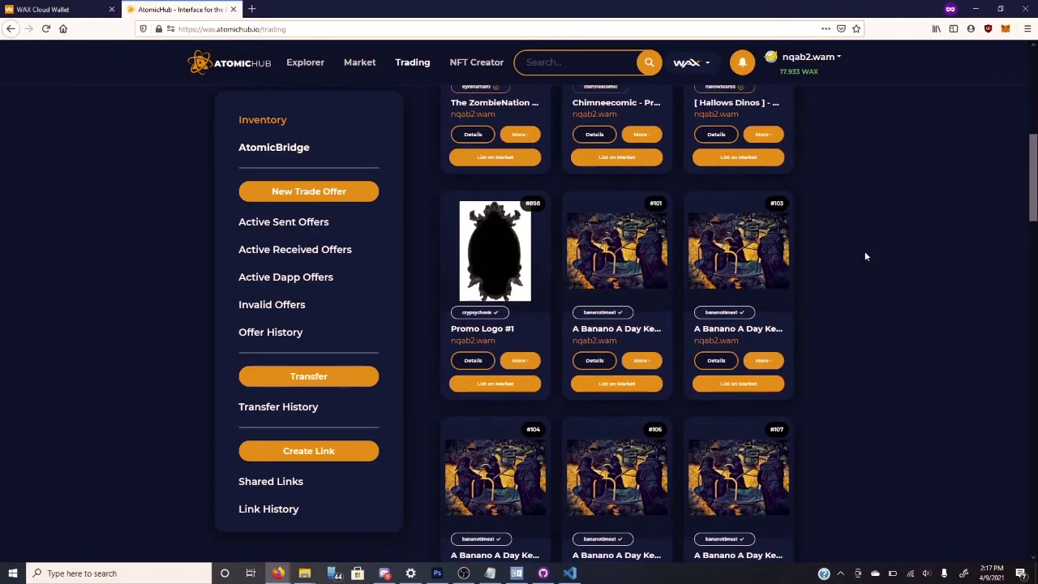
pyautogui.scroll(-2, 809, 297)
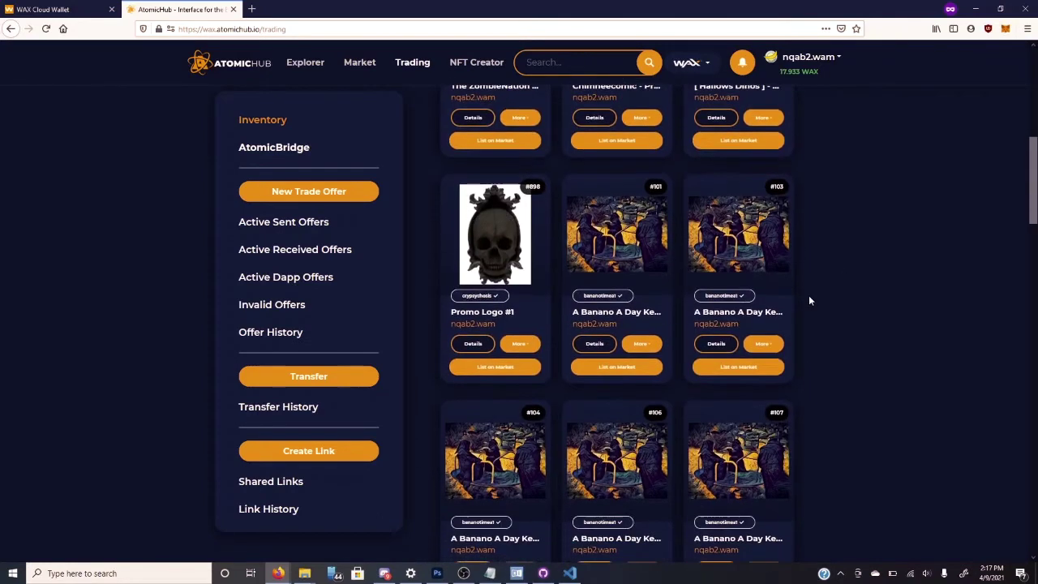
pyautogui.click(649, 345)
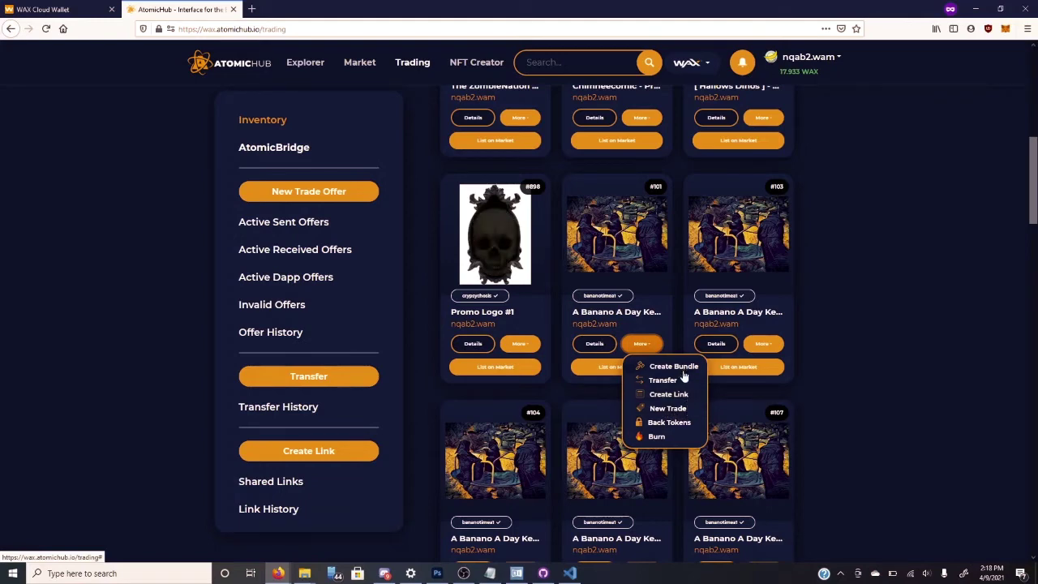
# - Start a Transfer of the #101 Banano card, entering the recipient account and memo 'For video'
pyautogui.click(685, 381)
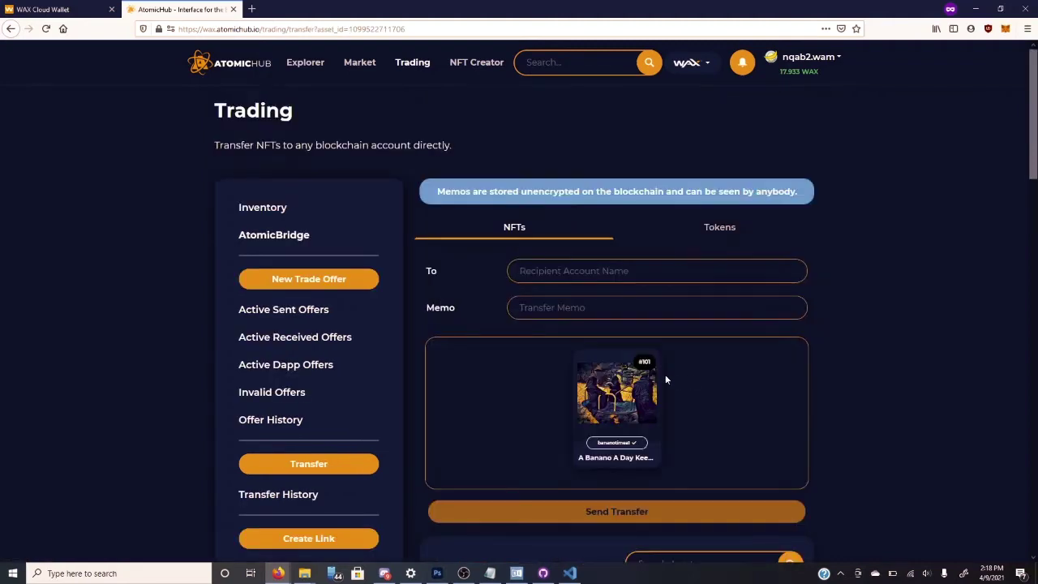
pyautogui.click(316, 469)
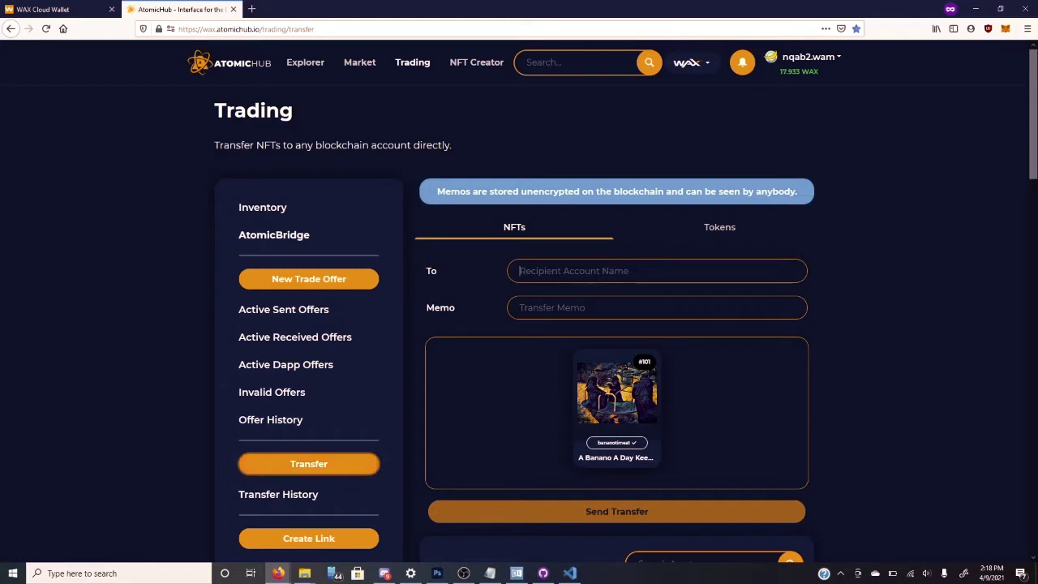
pyautogui.write('bananotime11')
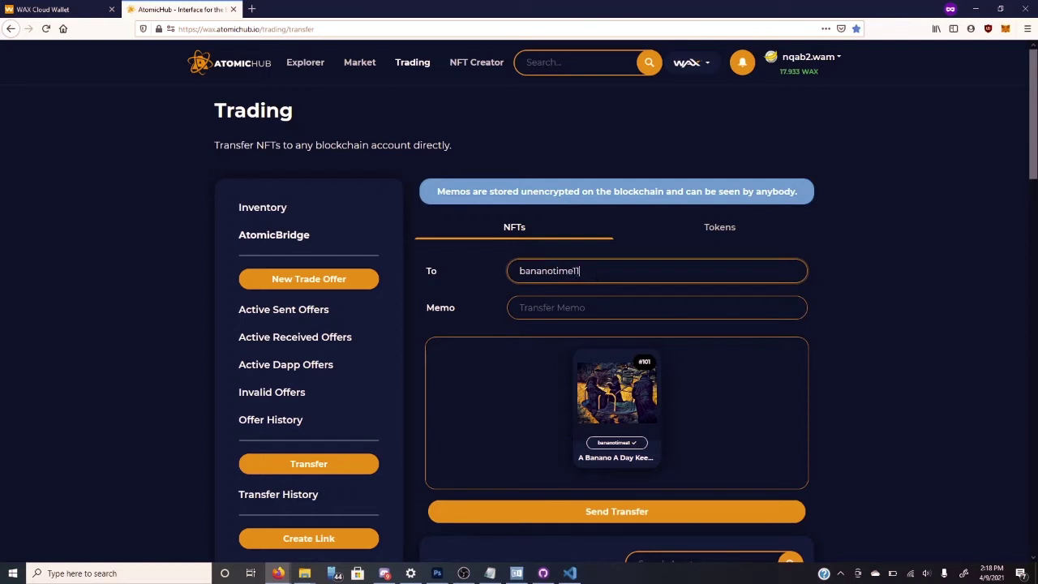
pyautogui.click(657, 307)
pyautogui.write('For video')
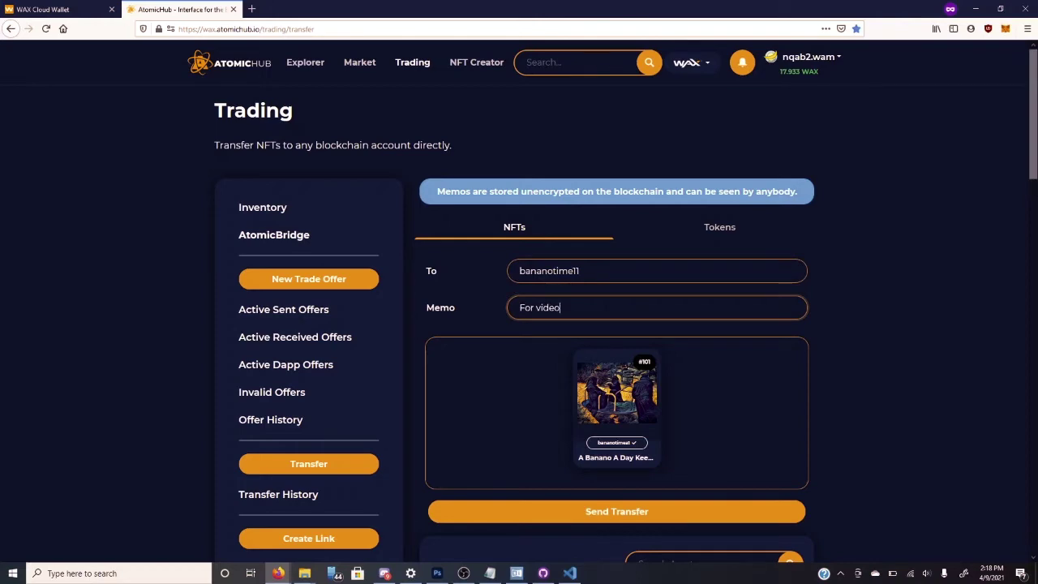
pyautogui.scroll(-3, 604, 306)
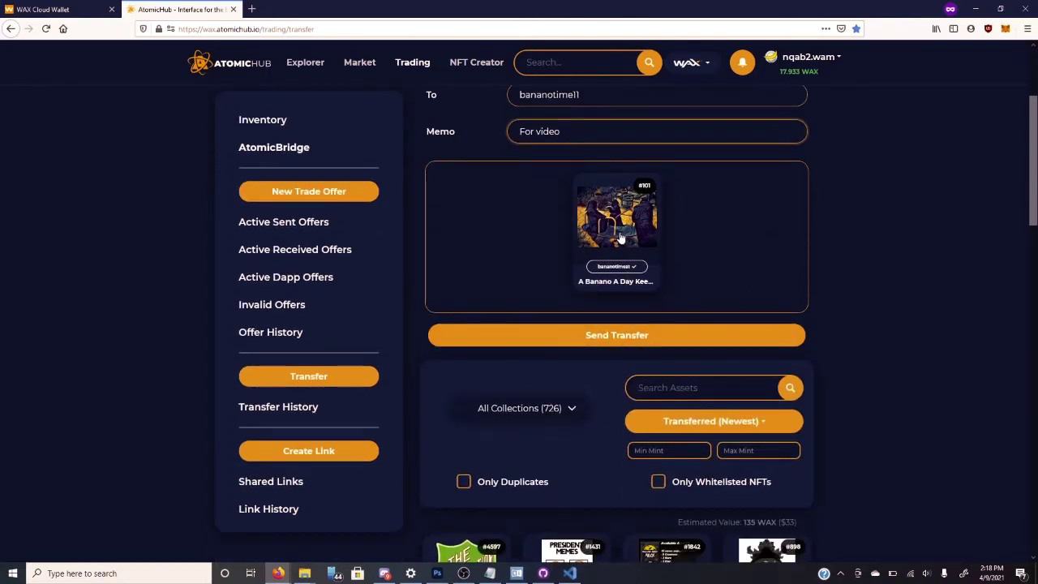
# - Add Banano cards #103, #104, #106 and #110 to the transfer
pyautogui.scroll(-3, 709, 225)
pyautogui.scroll(-5, 709, 225)
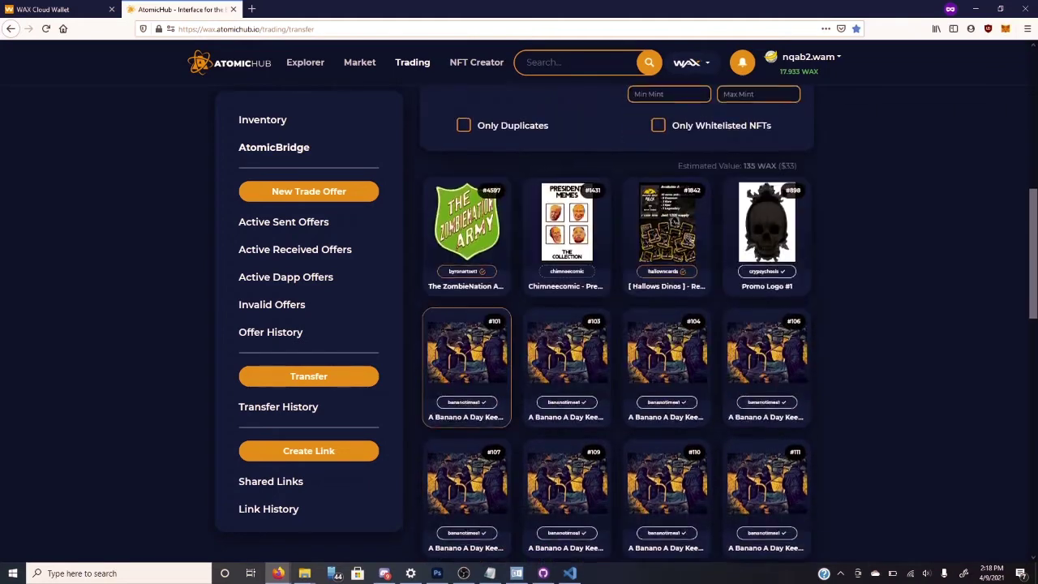
pyautogui.scroll(1, 698, 232)
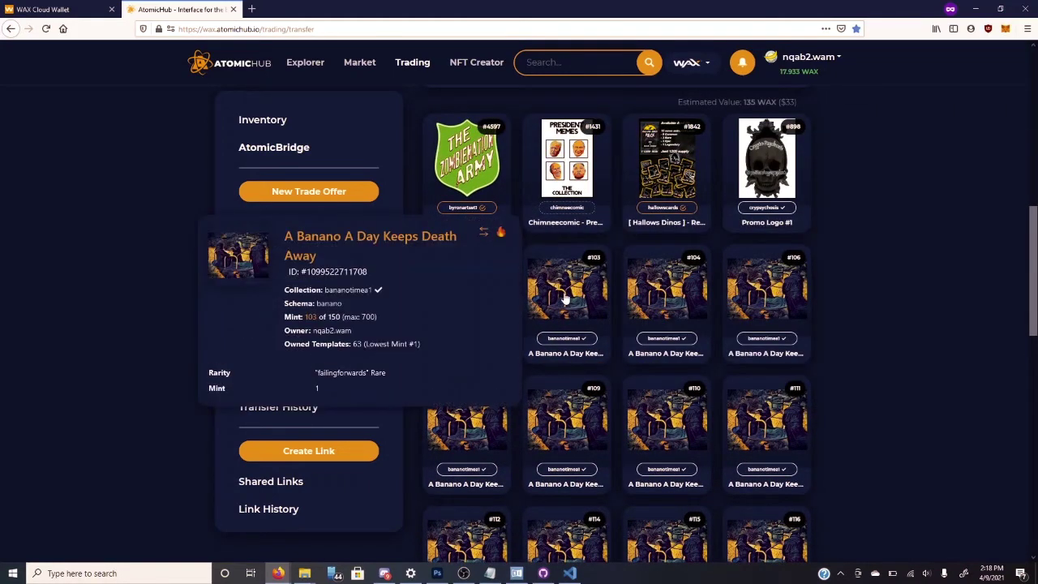
pyautogui.click(565, 300)
pyautogui.scroll(2, 858, 263)
pyautogui.scroll(5, 857, 262)
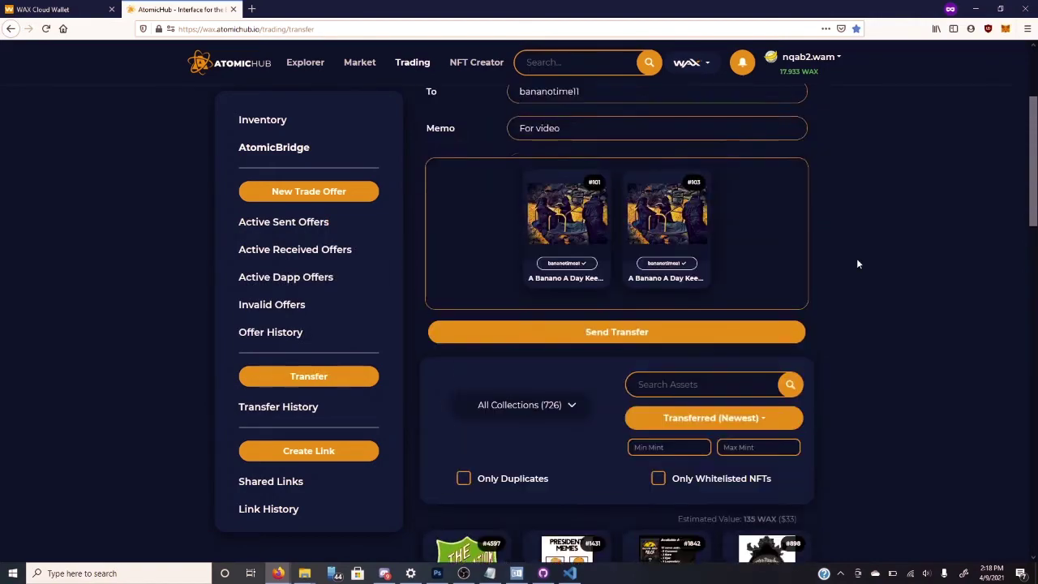
pyautogui.scroll(-8, 857, 262)
pyautogui.click(688, 305)
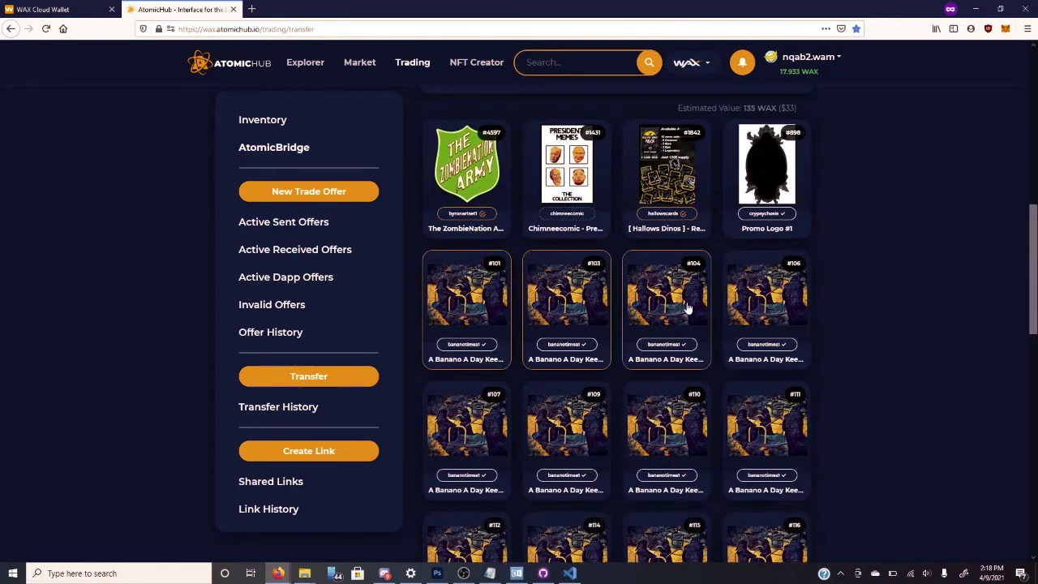
pyautogui.click(758, 303)
pyautogui.click(665, 451)
# - Remove cards #106, #104, #103 and #101 from the transfer, emptying it
pyautogui.scroll(6, 918, 274)
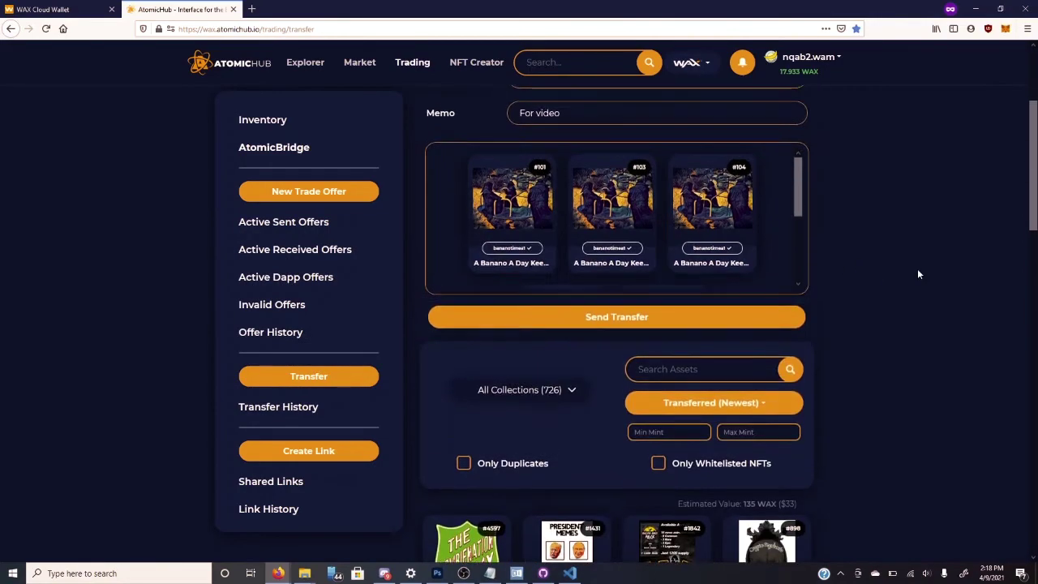
pyautogui.moveTo(798, 269); pyautogui.dragTo(807, 327)
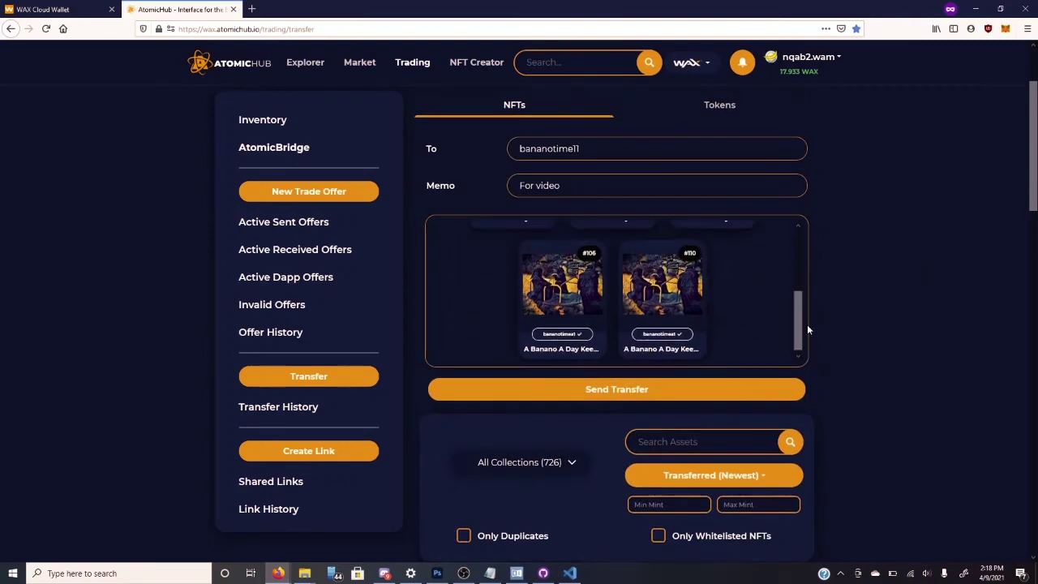
pyautogui.scroll(-5, 892, 316)
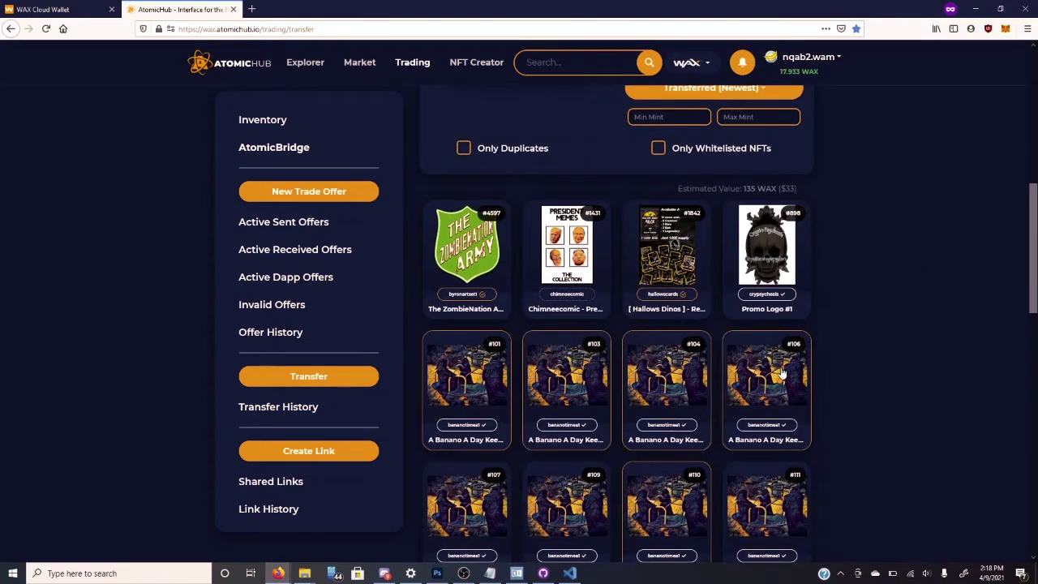
pyautogui.click(730, 446)
pyautogui.click(674, 394)
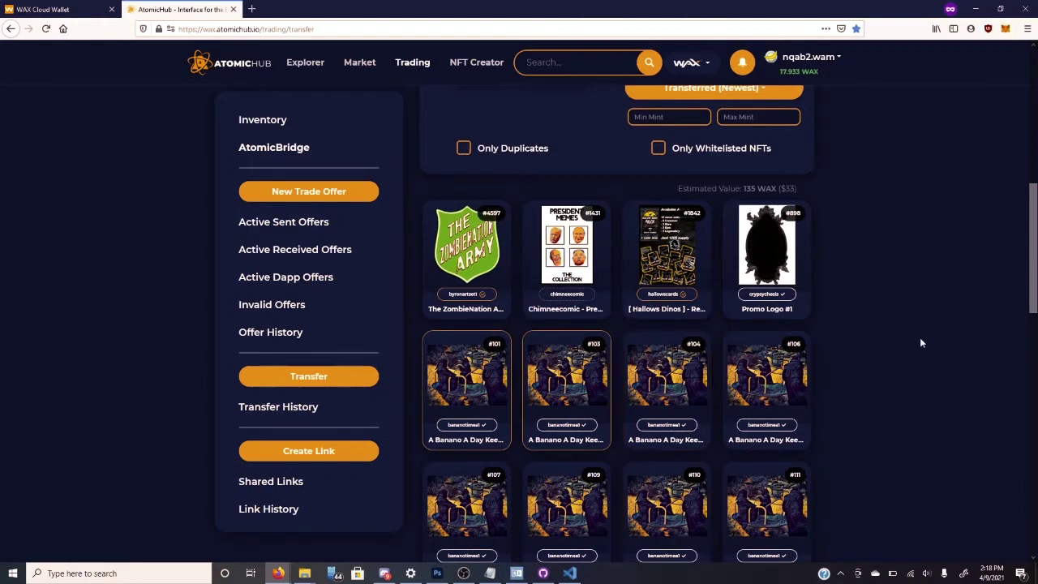
pyautogui.scroll(5, 920, 337)
pyautogui.click(668, 342)
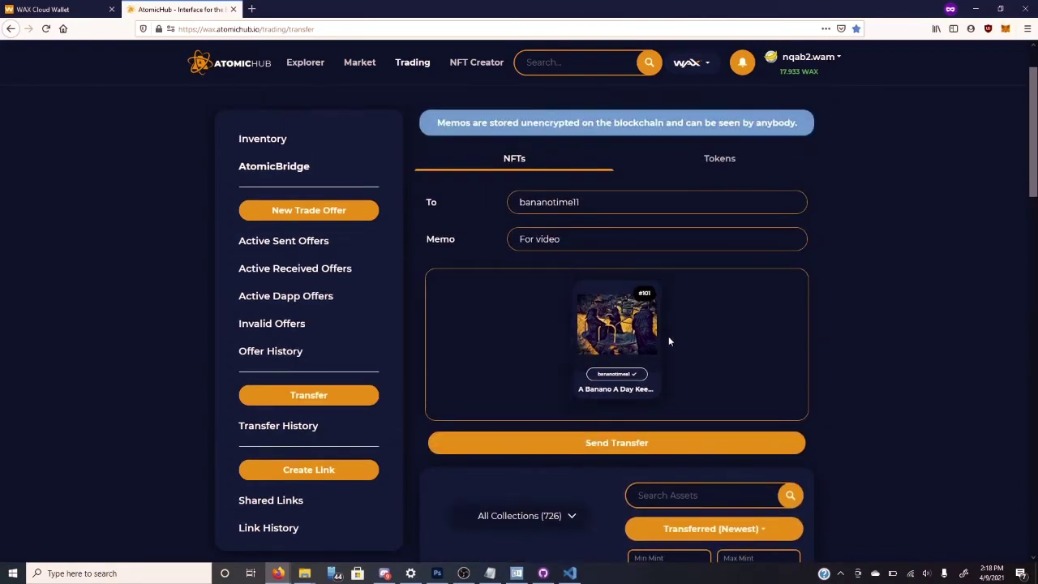
pyautogui.click(632, 340)
# - Select Banano card #109 as the only card in the transfer
pyautogui.scroll(-10, 962, 299)
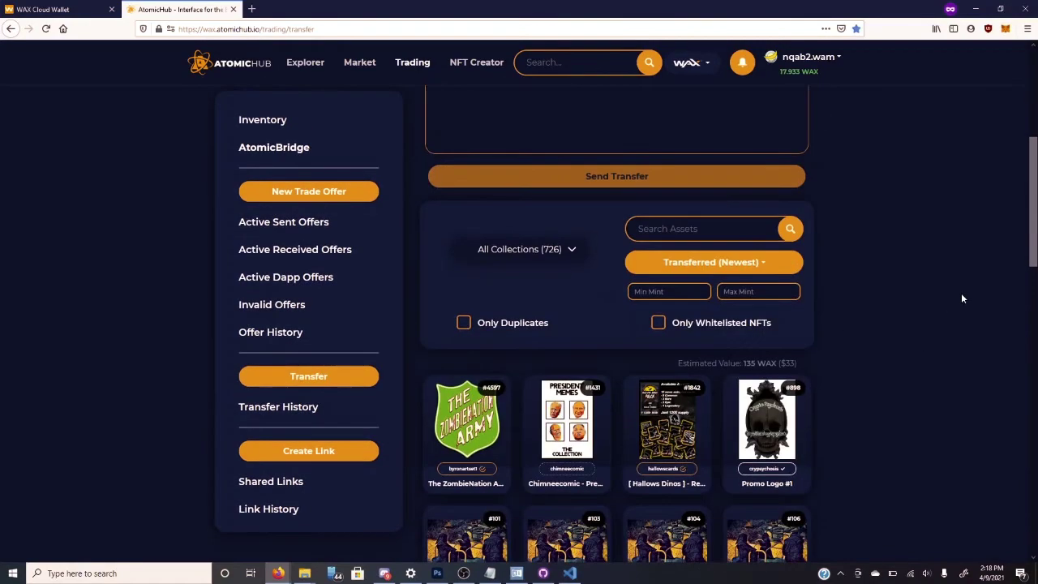
pyautogui.click(694, 301)
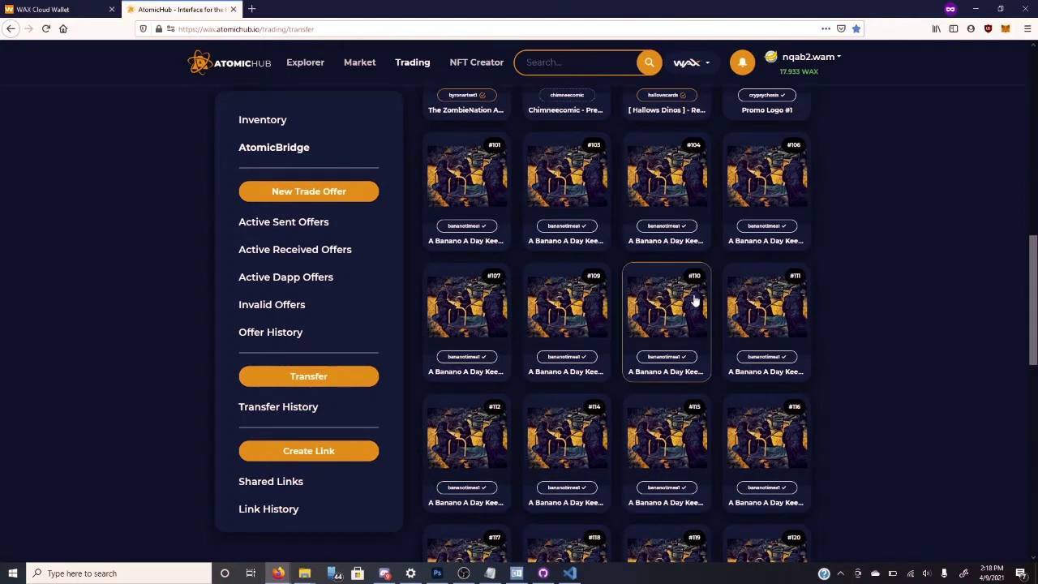
pyautogui.scroll(3, 800, 287)
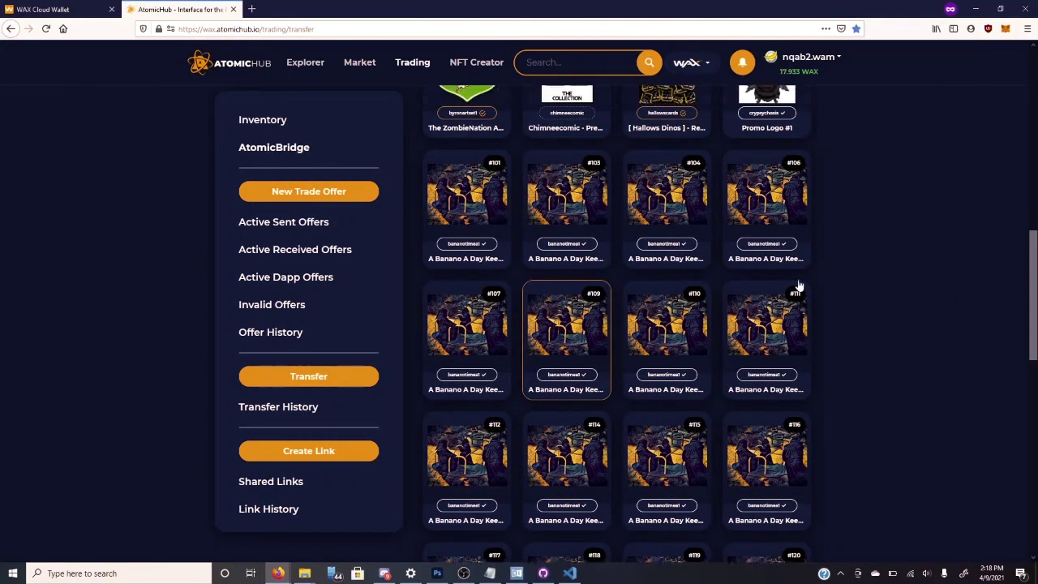
pyautogui.scroll(5, 865, 364)
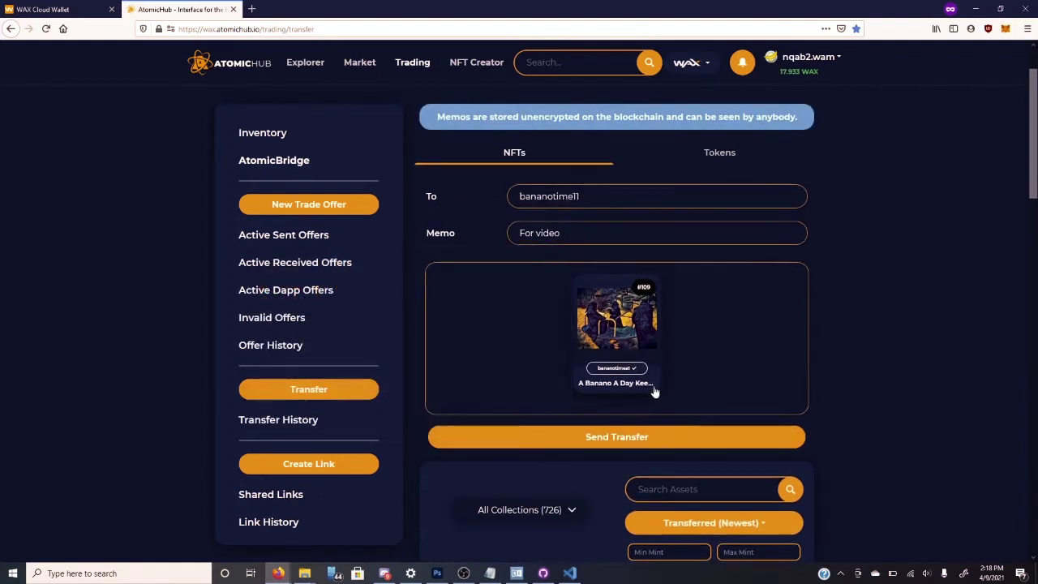
# - Bring up the transfer confirmation, cancel it, and highlight the public-memo warning
pyautogui.click(633, 442)
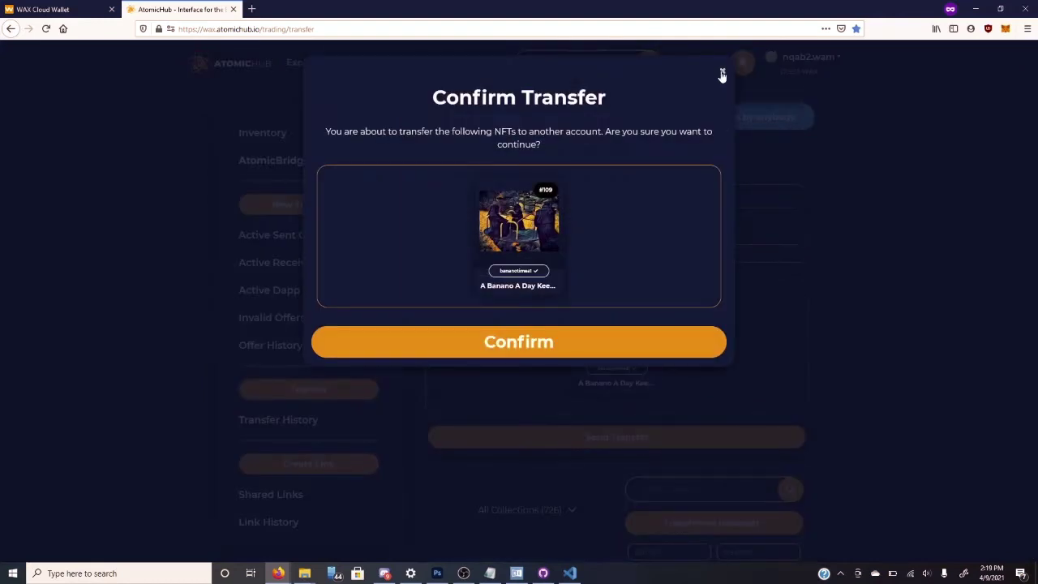
pyautogui.click(722, 70)
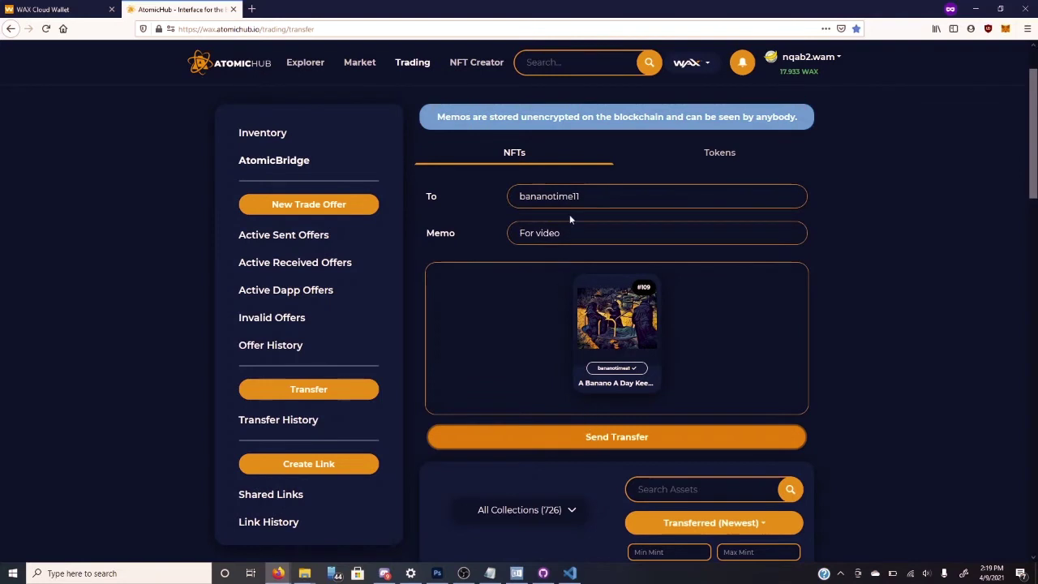
pyautogui.moveTo(438, 117); pyautogui.dragTo(789, 111)
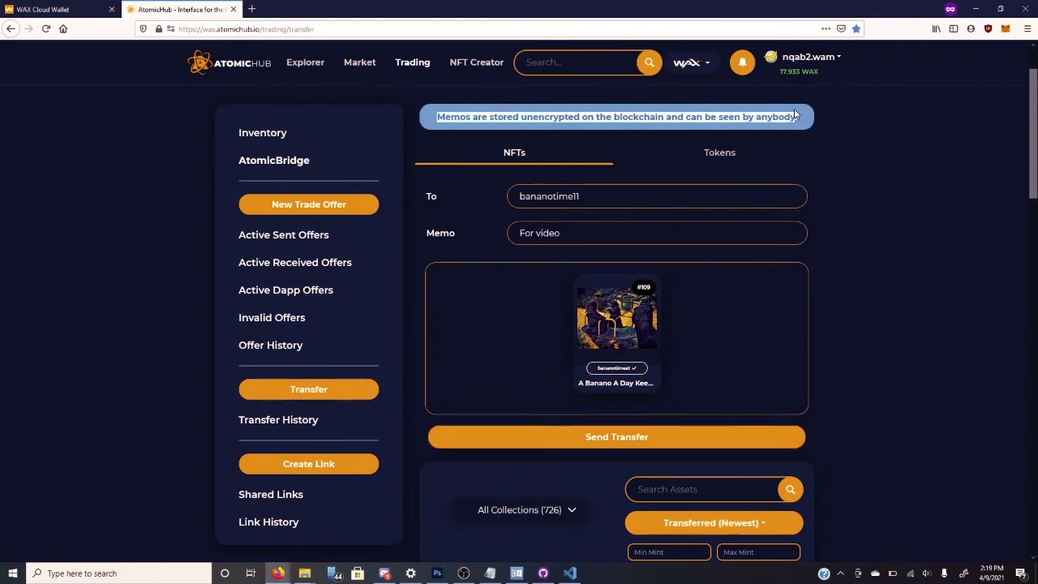
pyautogui.click(631, 440)
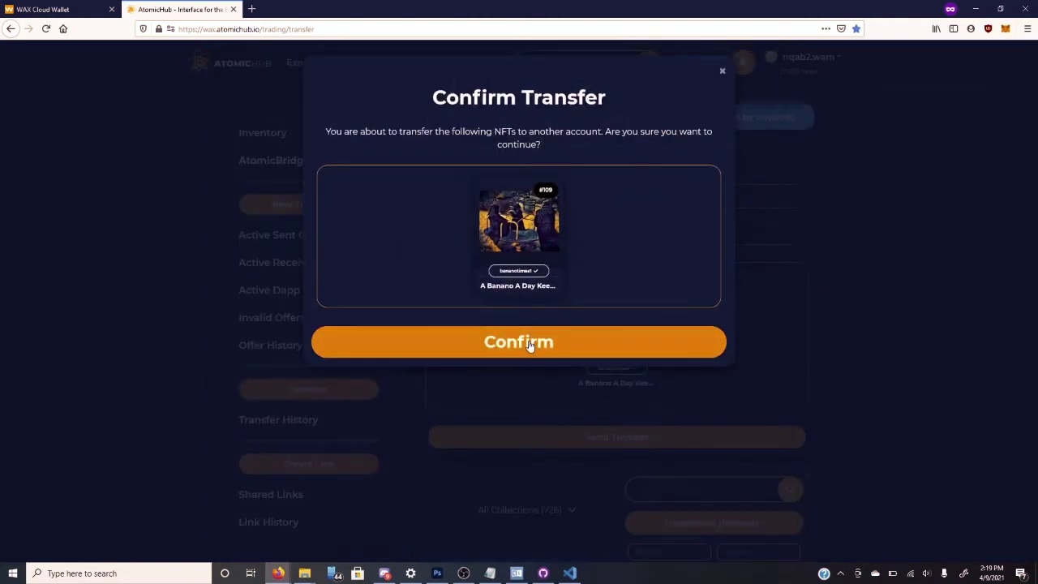
pyautogui.click(534, 347)
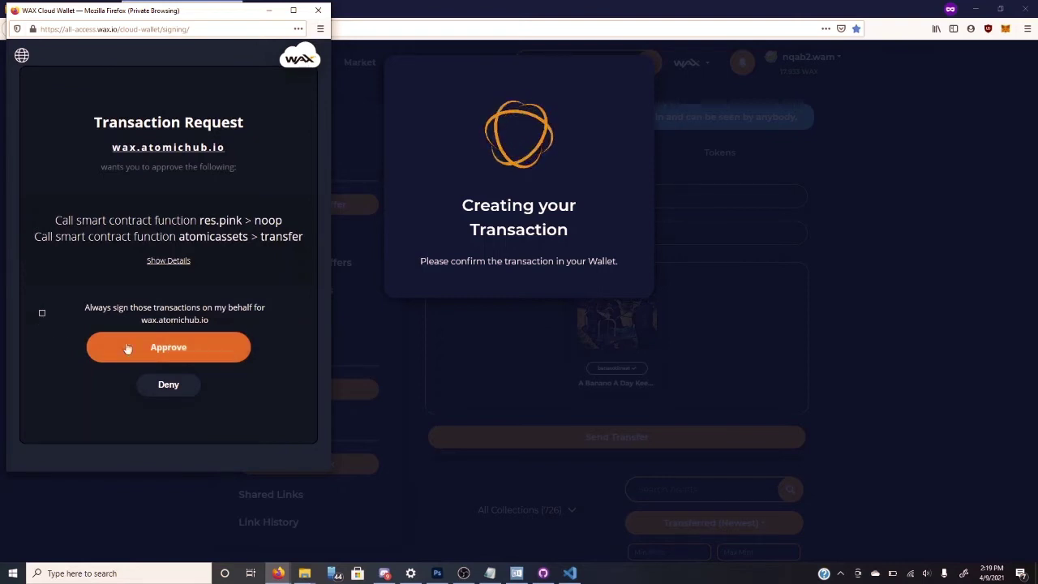
pyautogui.click(191, 349)
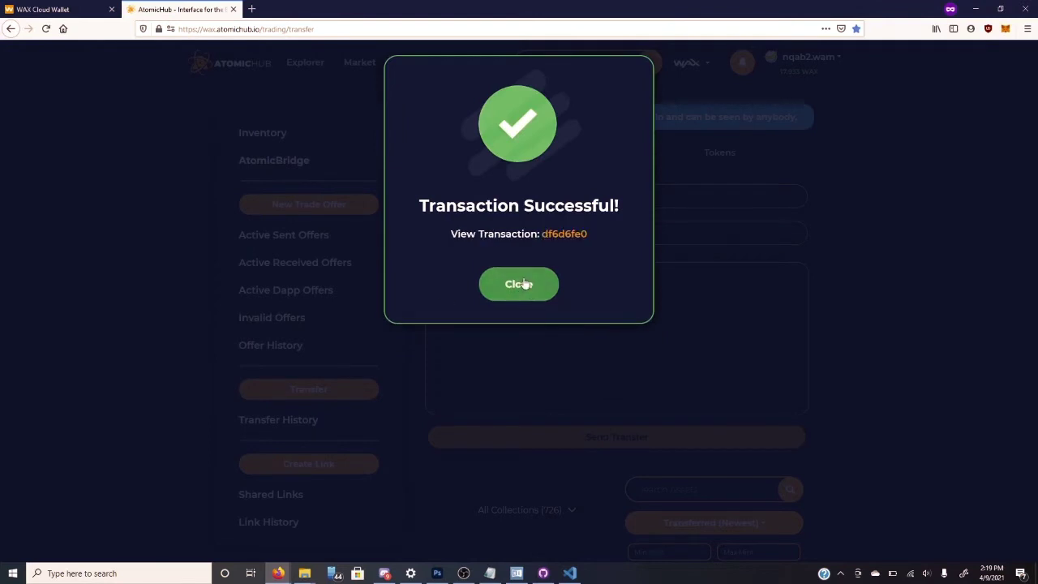
pyautogui.middleClick(558, 239)
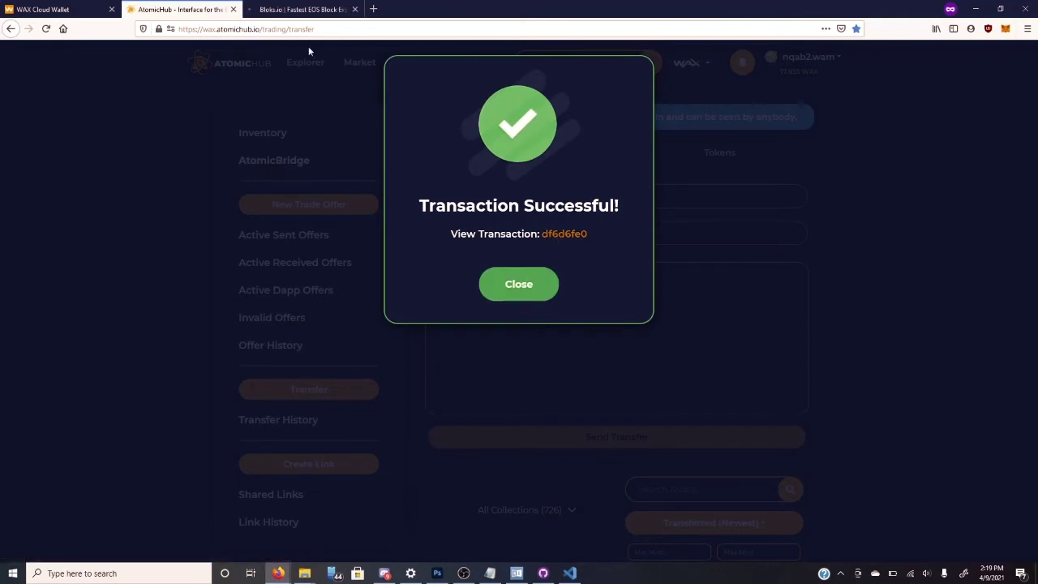
# - Review the Executed atomicassets transfer on the Bloks.io tab, then close that tab
pyautogui.click(304, 9)
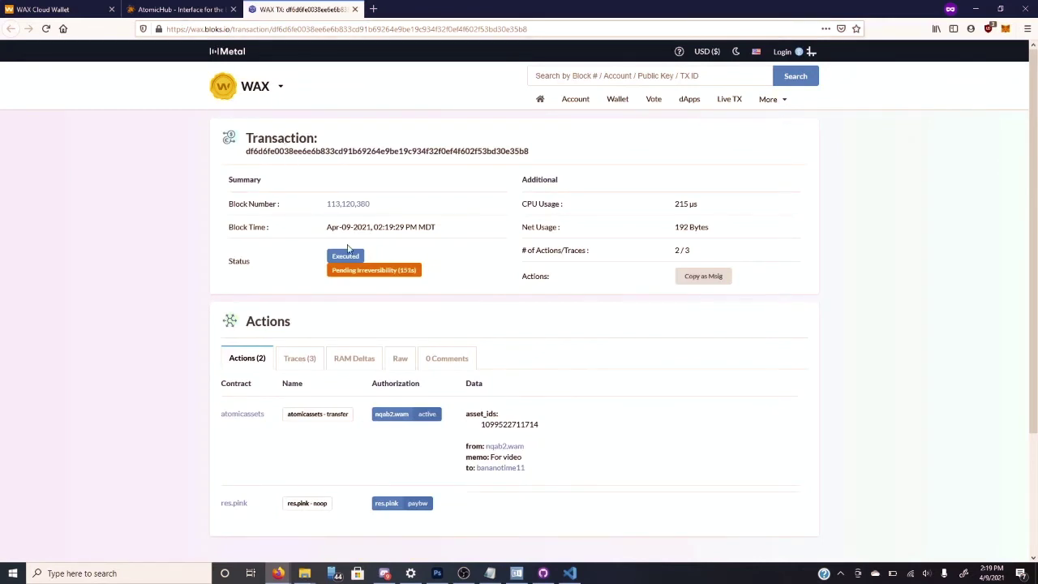
pyautogui.scroll(-1, 348, 249)
pyautogui.scroll(-1, 349, 249)
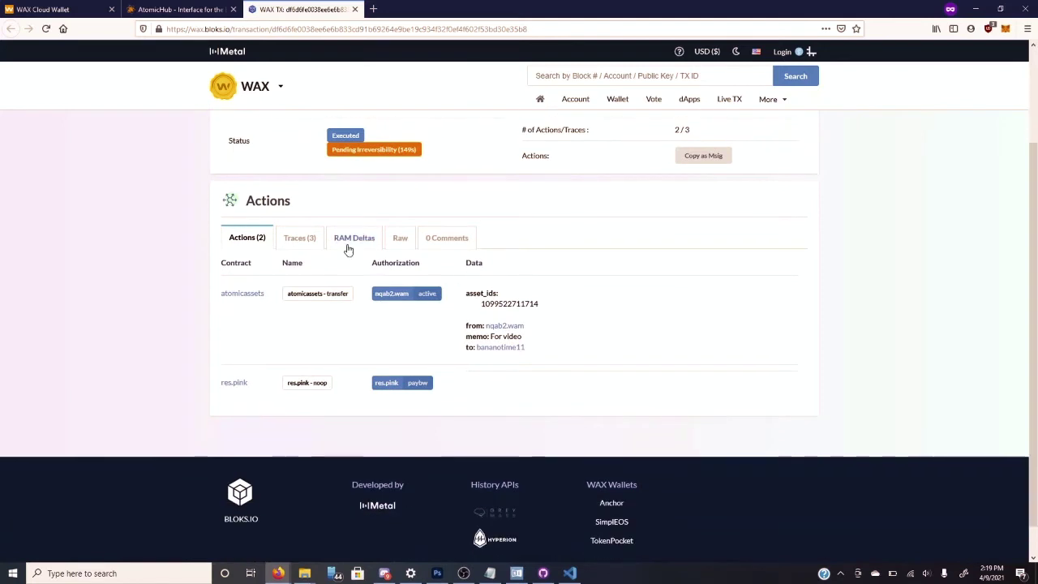
pyautogui.scroll(1, 447, 332)
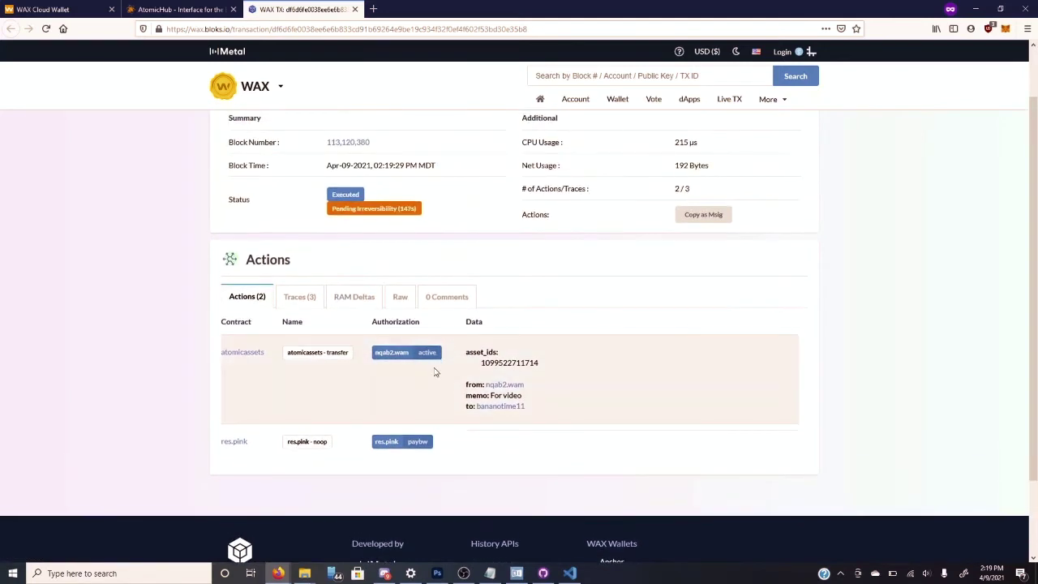
pyautogui.scroll(1, 385, 391)
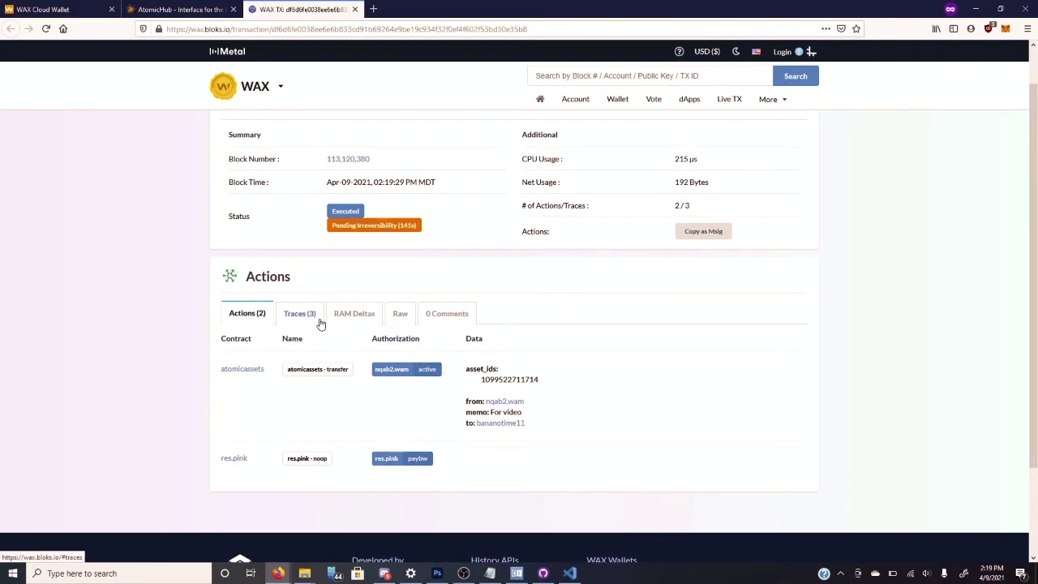
pyautogui.scroll(1, 320, 322)
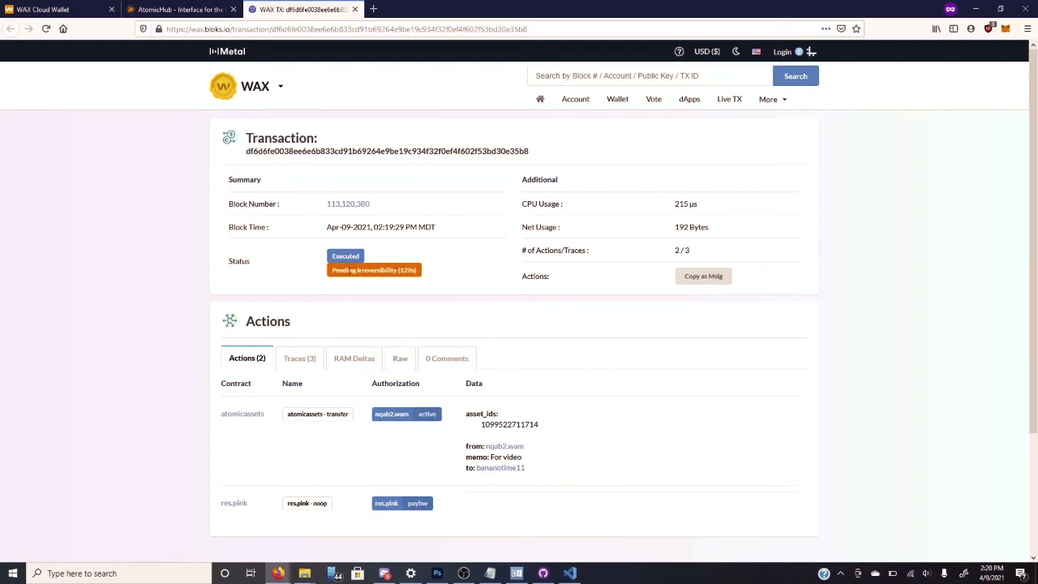
pyautogui.click(355, 10)
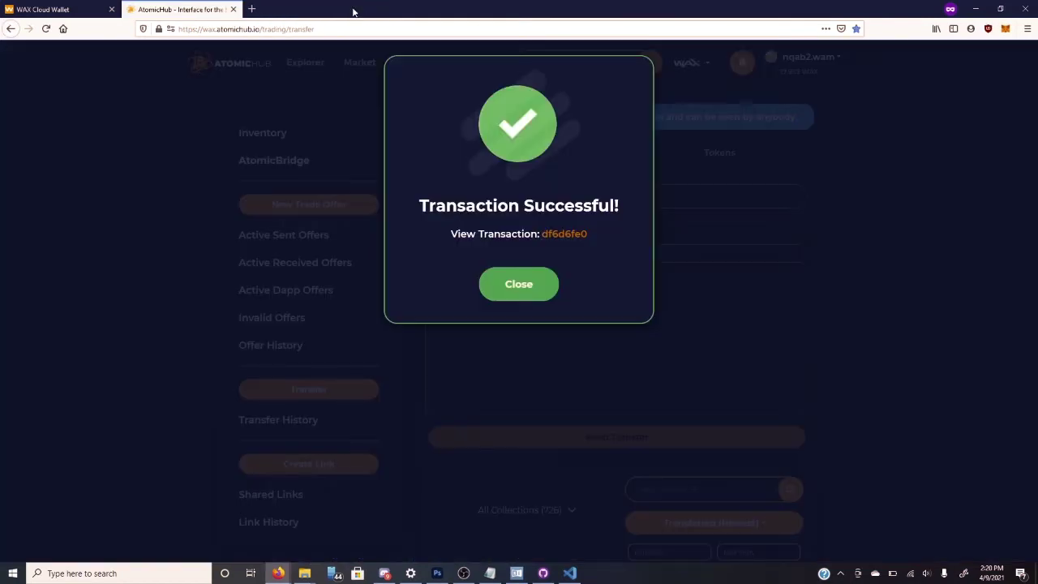
# - Close the Transaction Successful notice and go to the Create Link page
pyautogui.click(519, 290)
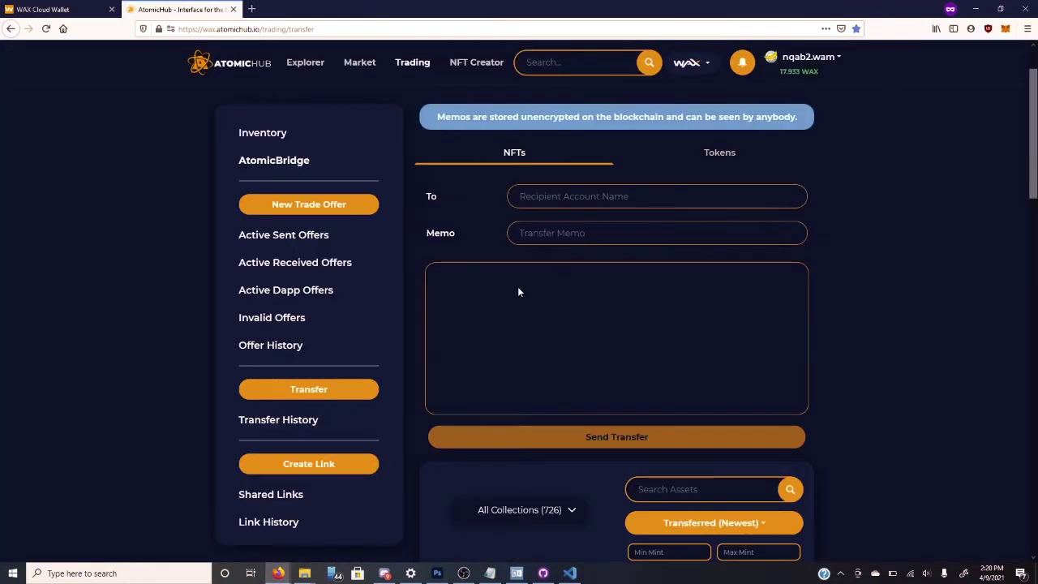
pyautogui.scroll(-2, 519, 292)
pyautogui.scroll(-1, 517, 291)
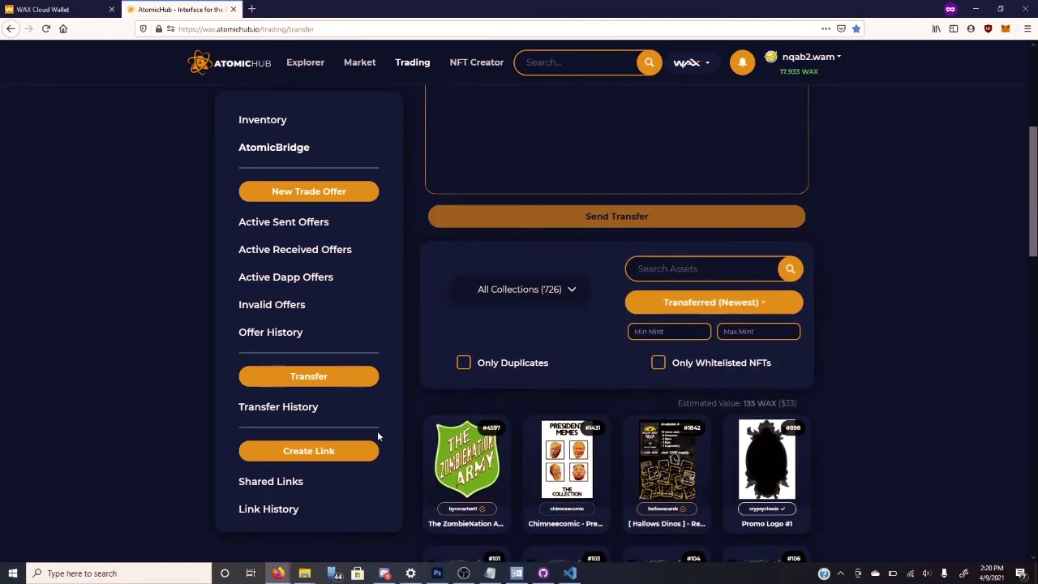
pyautogui.click(341, 451)
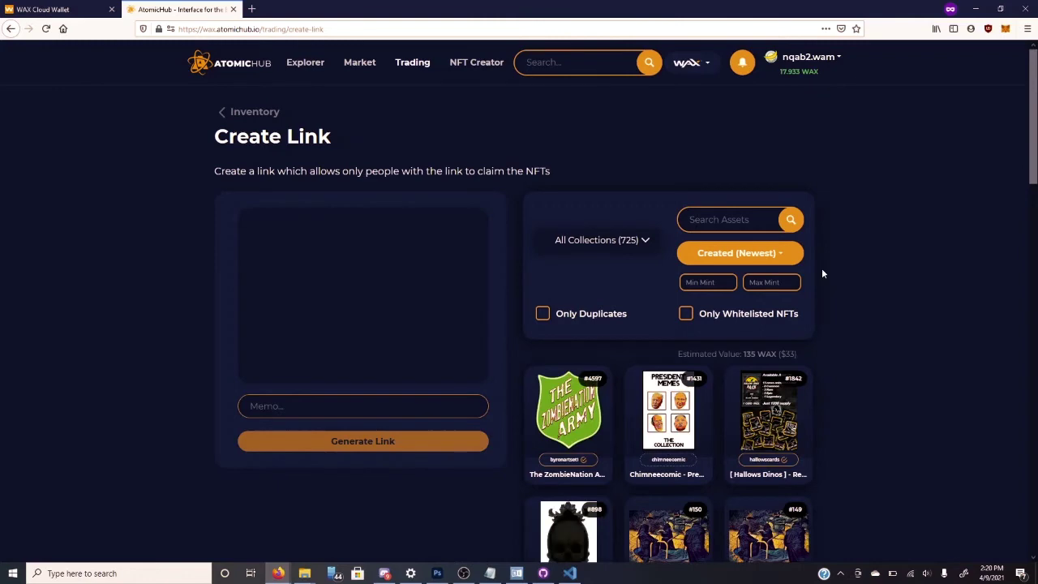
# - Generate a claim link for card #146 with memo 'For video', approve it, and copy the link
pyautogui.scroll(-3, 822, 273)
pyautogui.scroll(-2, 821, 268)
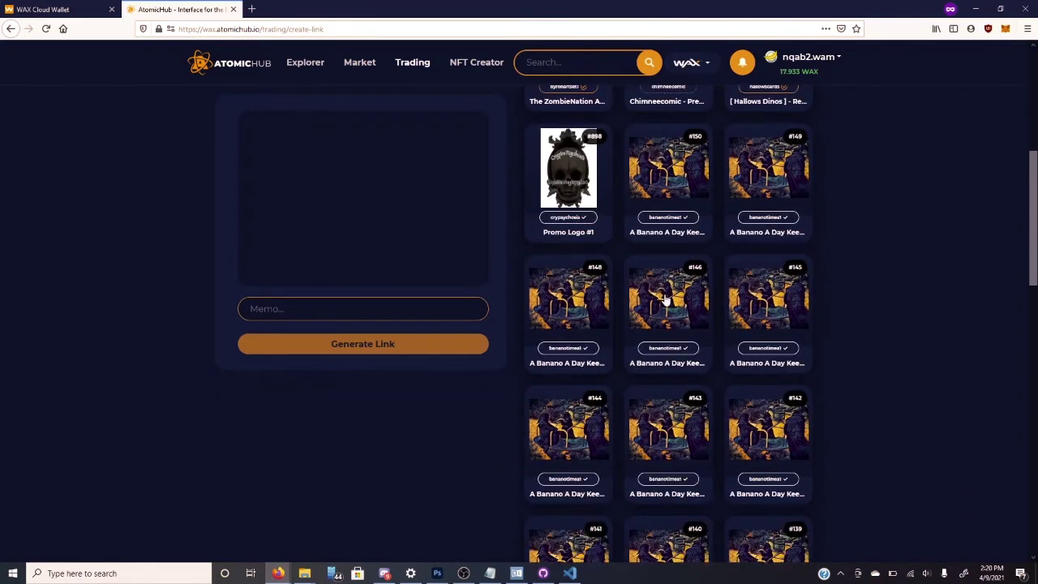
pyautogui.click(665, 300)
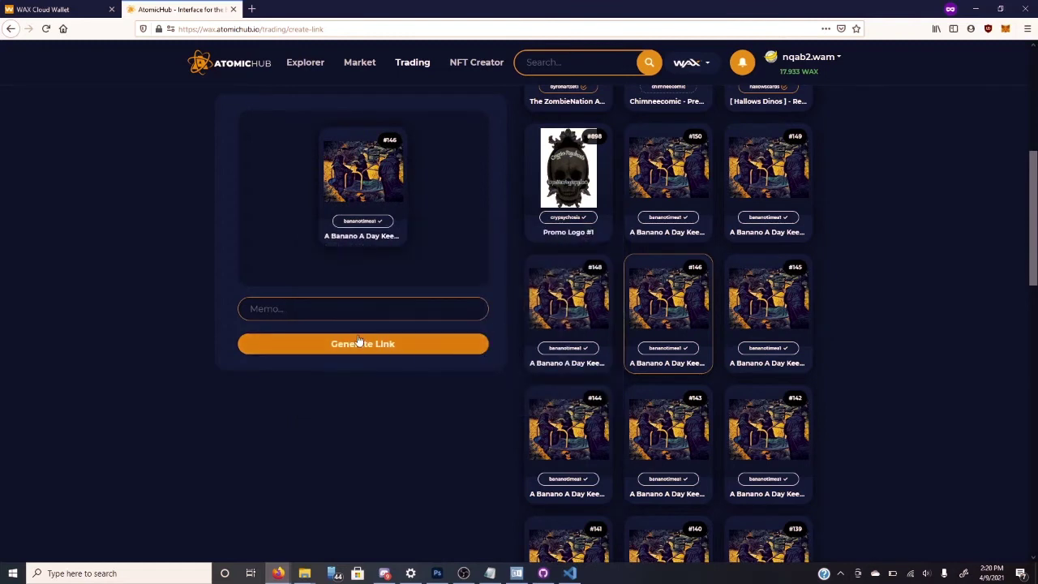
pyautogui.click(374, 308)
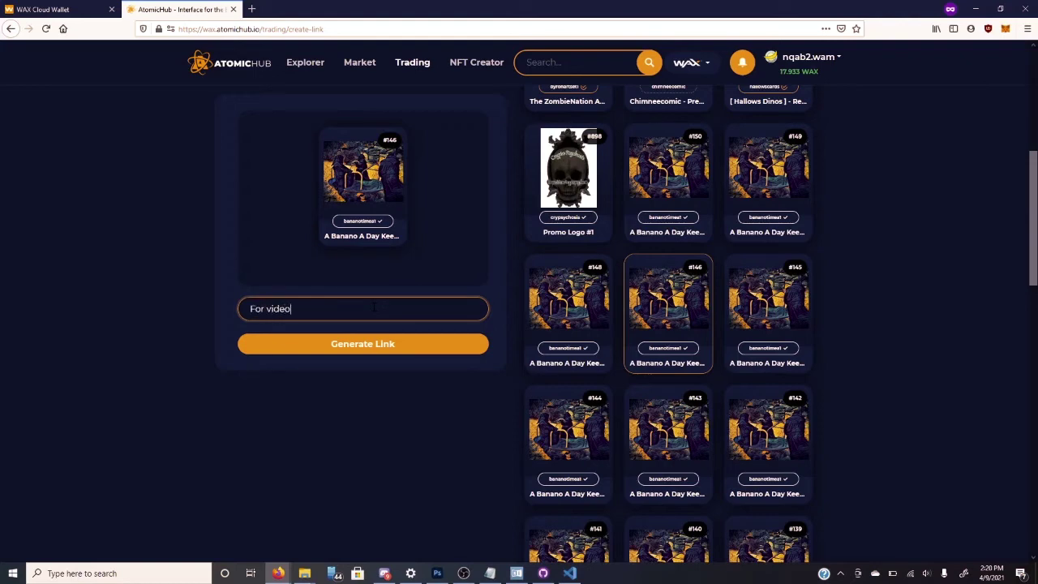
pyautogui.click(362, 357)
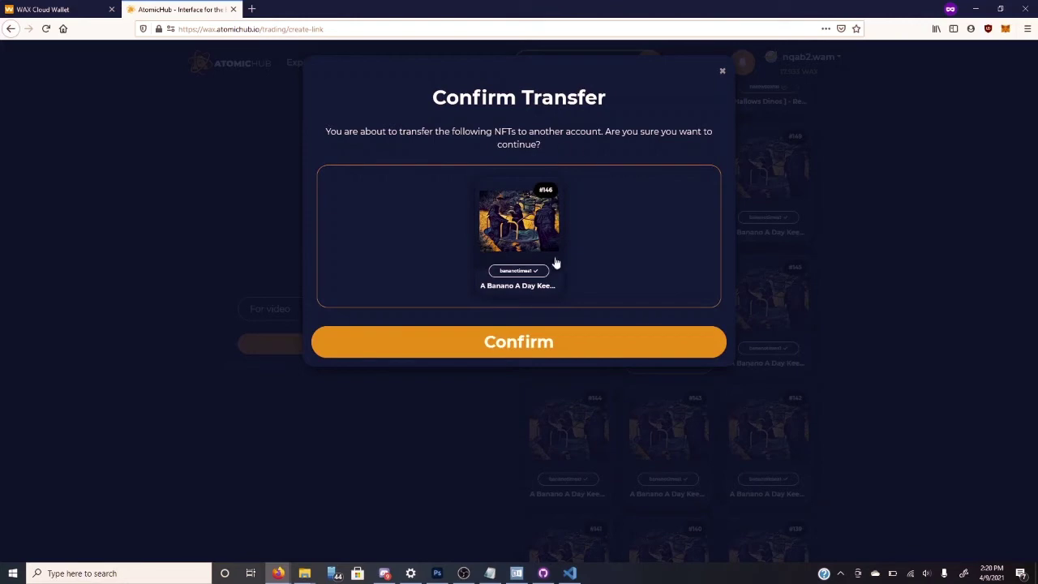
pyautogui.click(534, 352)
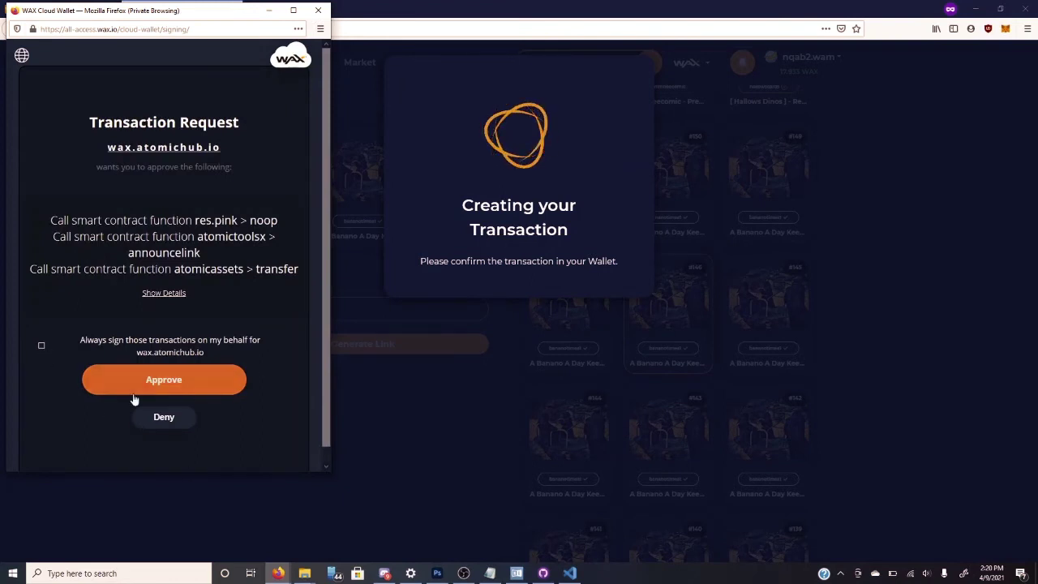
pyautogui.click(185, 390)
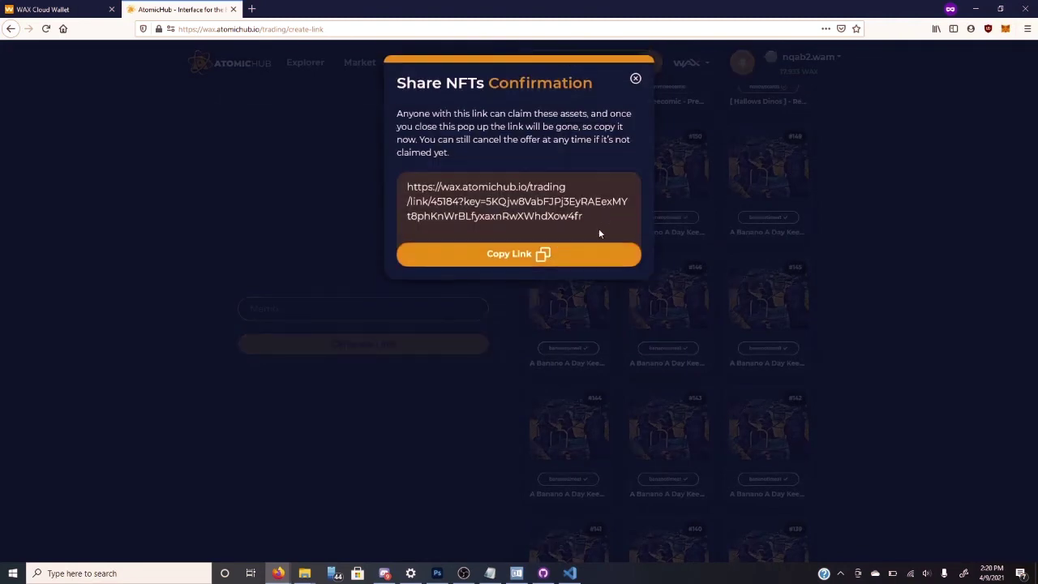
pyautogui.click(515, 258)
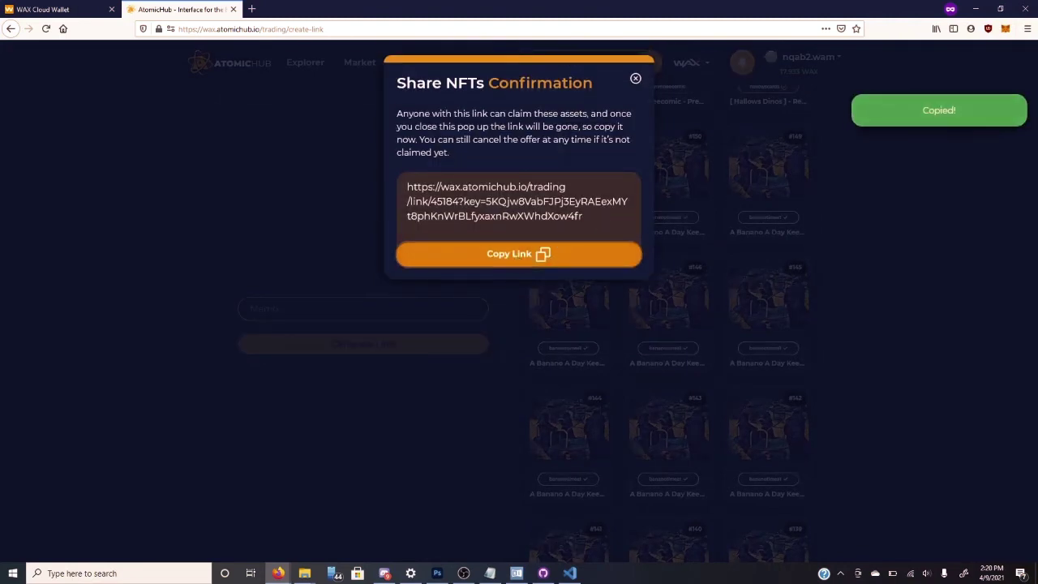
# - Load the copied claim link in a new browser tab
pyautogui.click(251, 9)
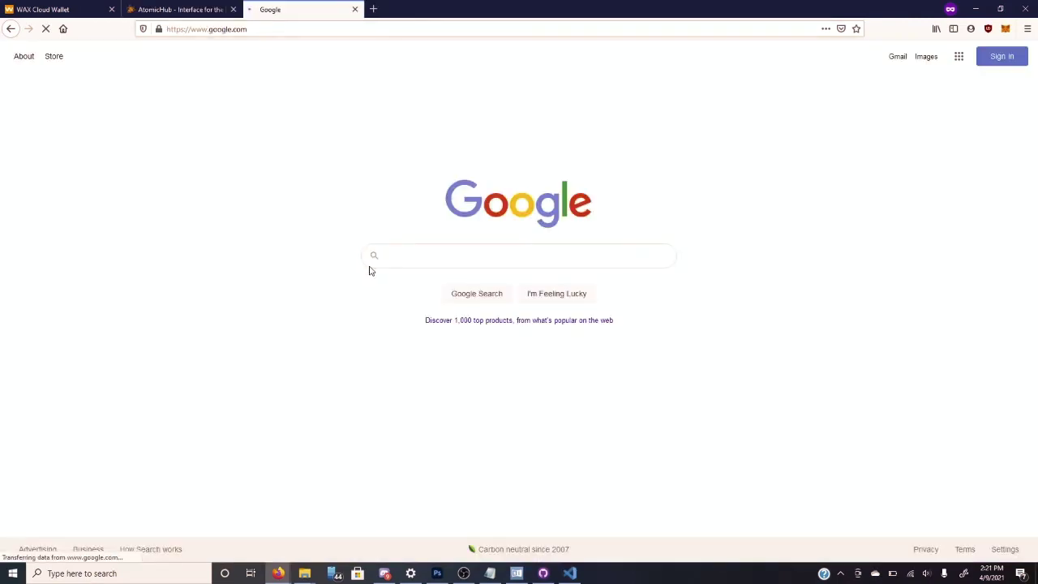
pyautogui.click(407, 257)
pyautogui.click(343, 28)
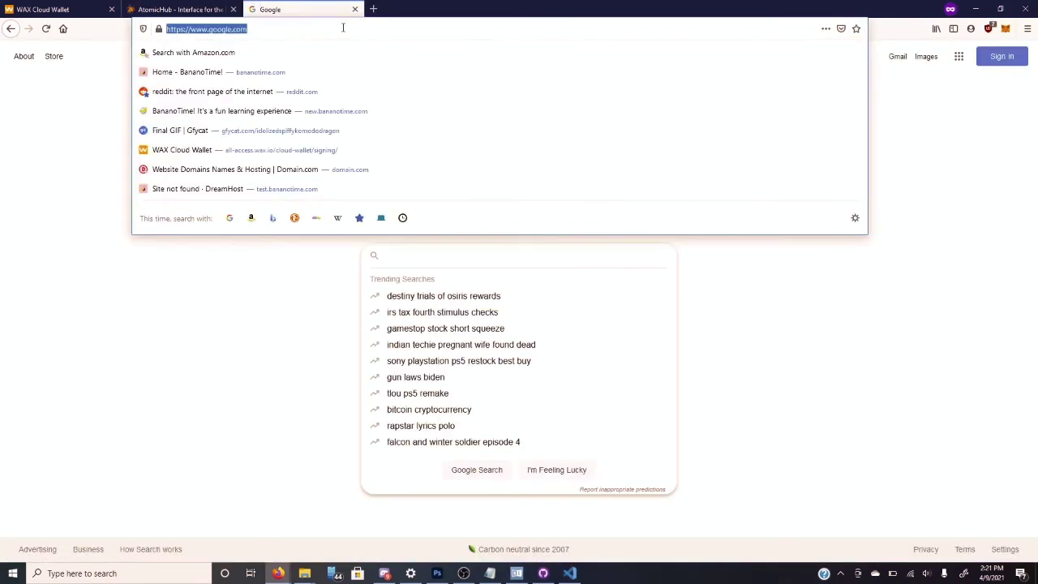
pyautogui.hotkey('ctrl', 'v')
pyautogui.press('Return')
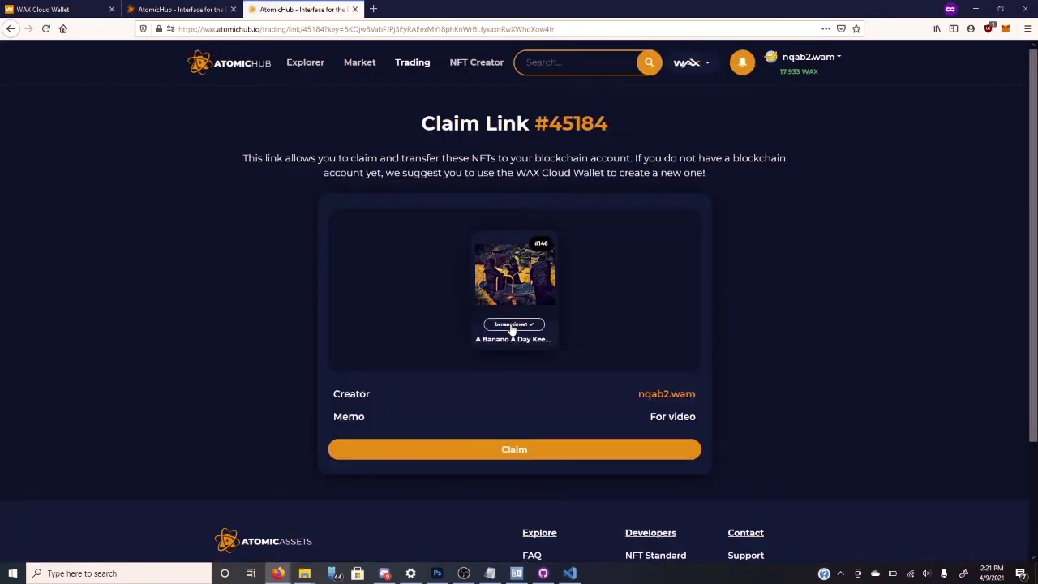
pyautogui.moveTo(510, 301)
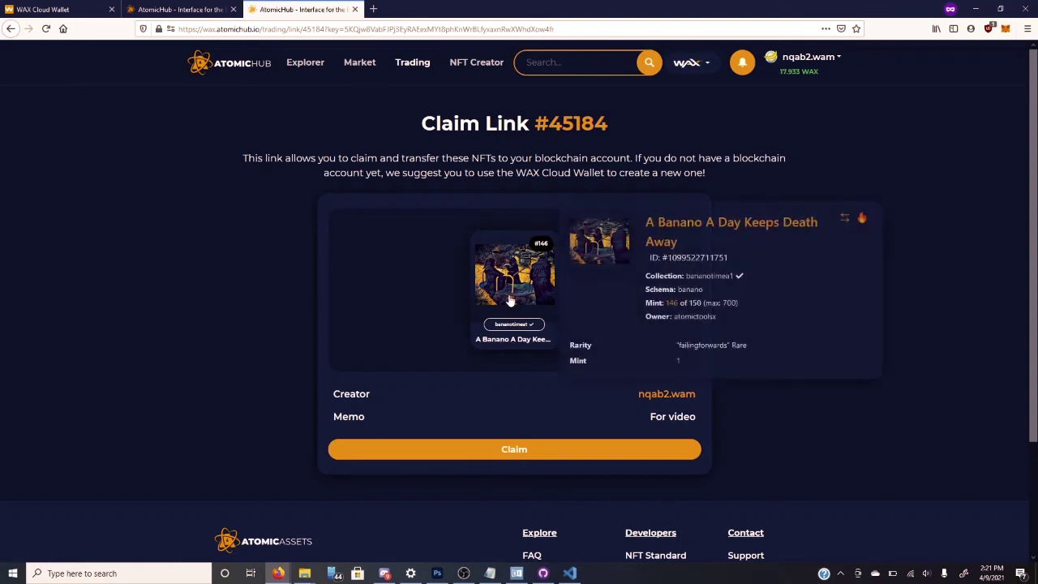
pyautogui.click(510, 301)
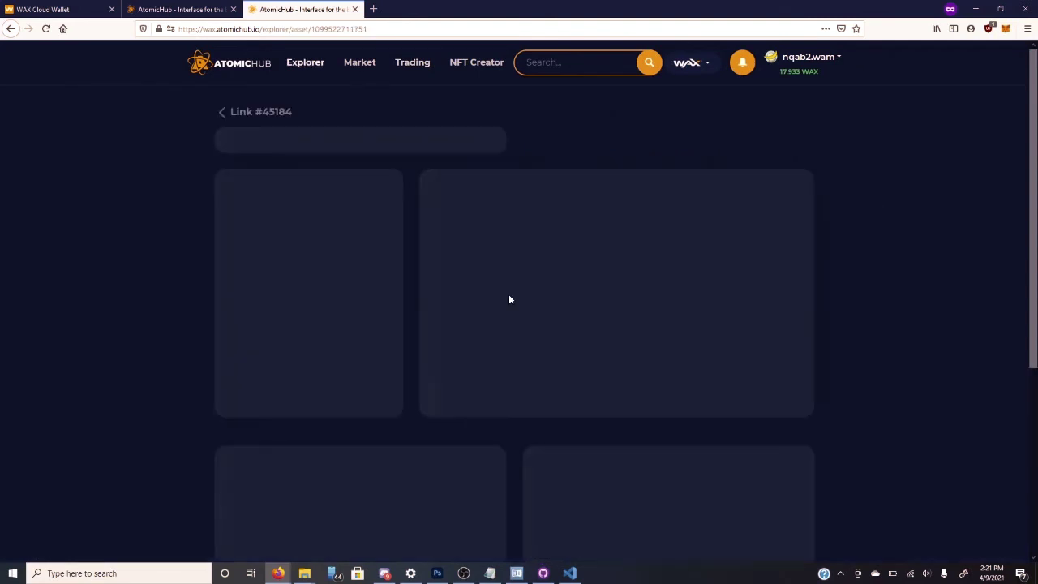
pyautogui.scroll(-1, 510, 299)
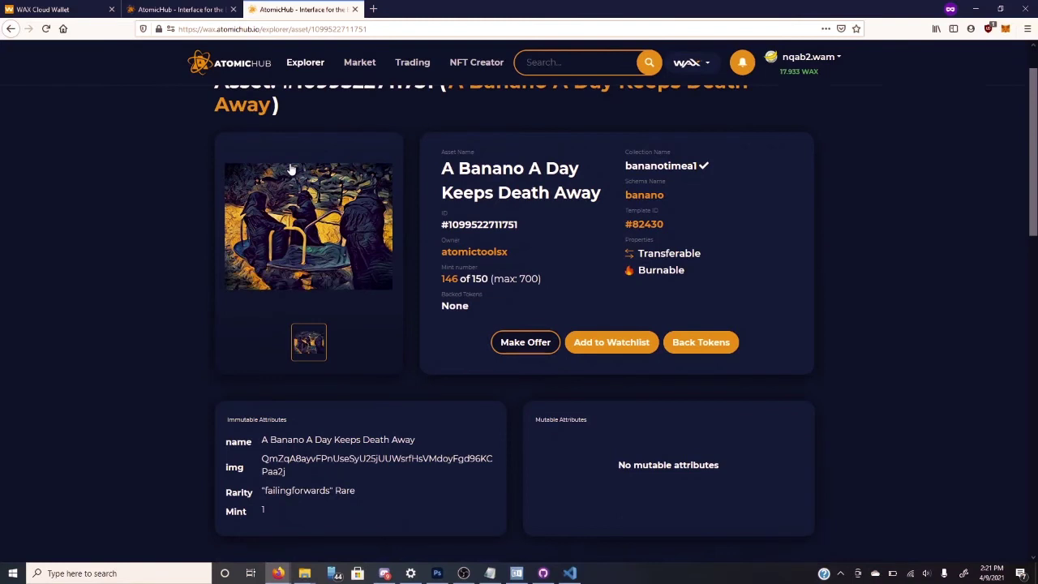
pyautogui.scroll(1, 291, 168)
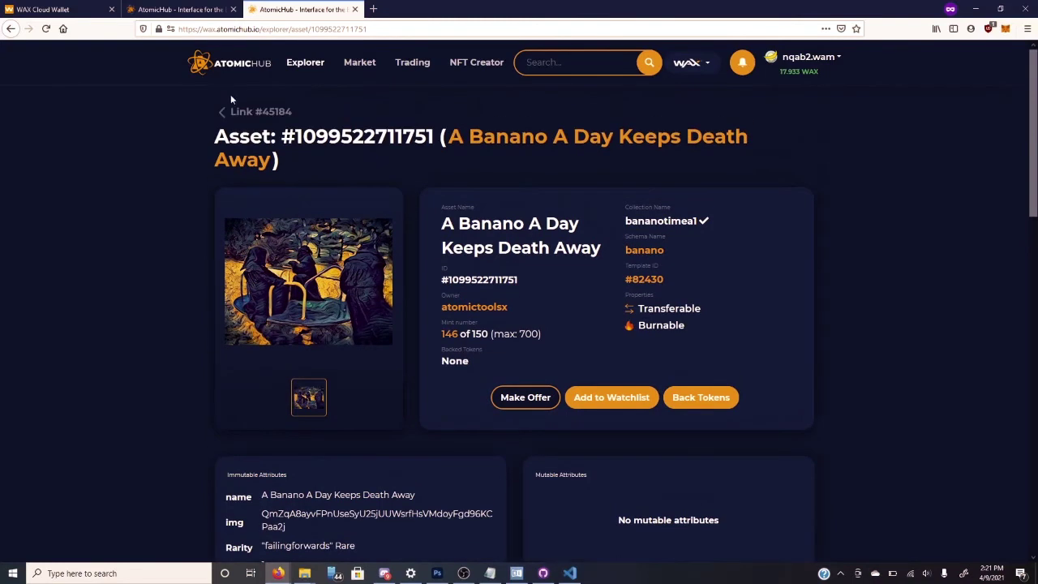
pyautogui.click(11, 29)
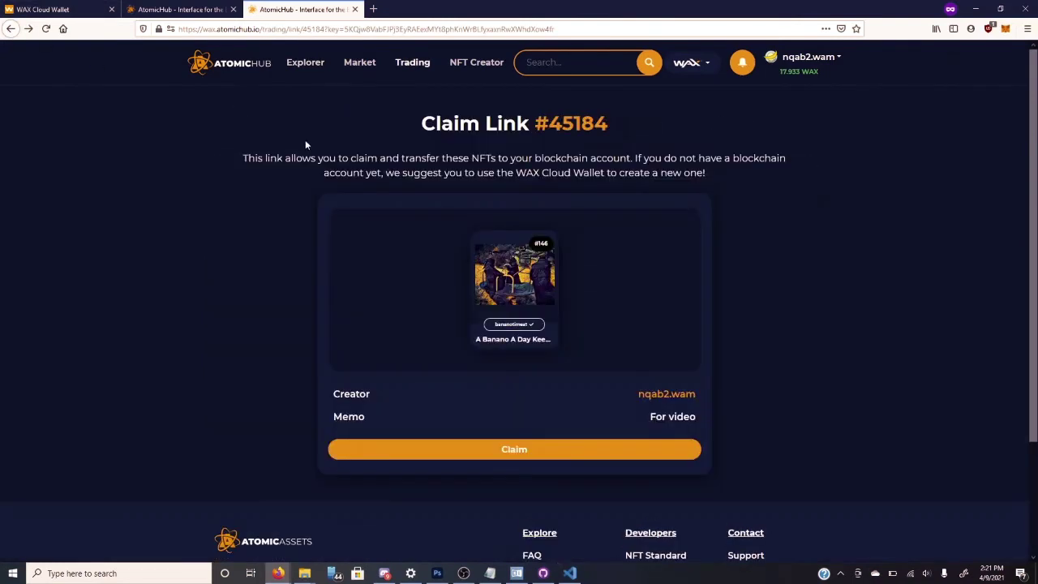
pyautogui.scroll(-1, 418, 251)
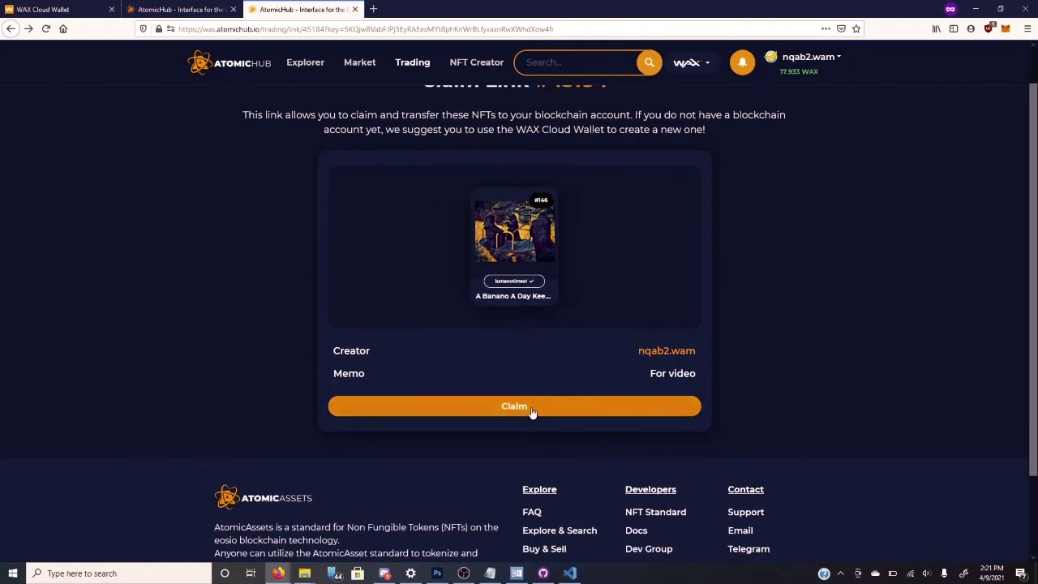
pyautogui.scroll(1, 531, 378)
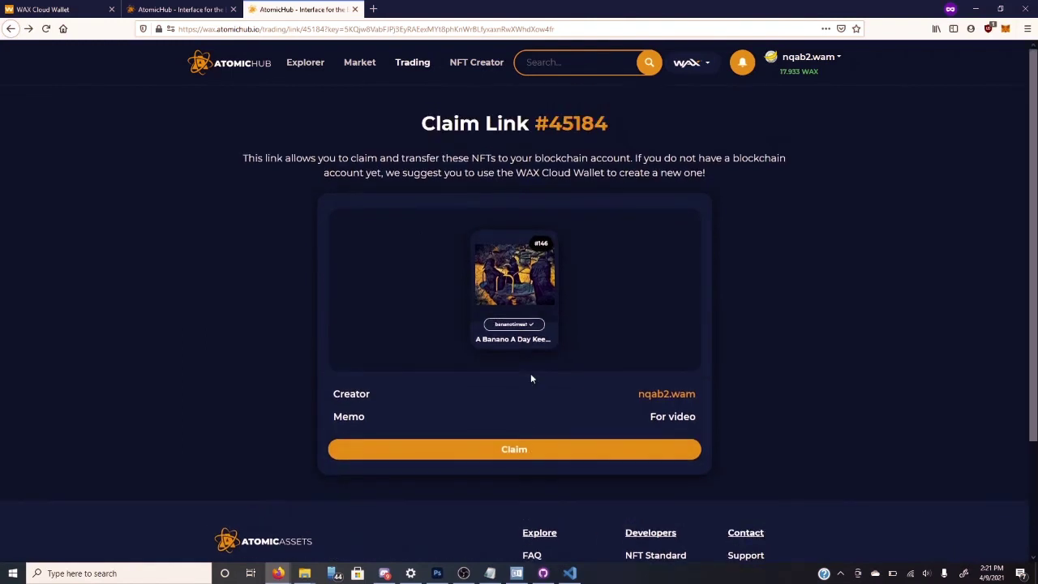
# - Claim card #146 from link #45184, approve the claimlink transaction, and dismiss the success notice
pyautogui.click(523, 449)
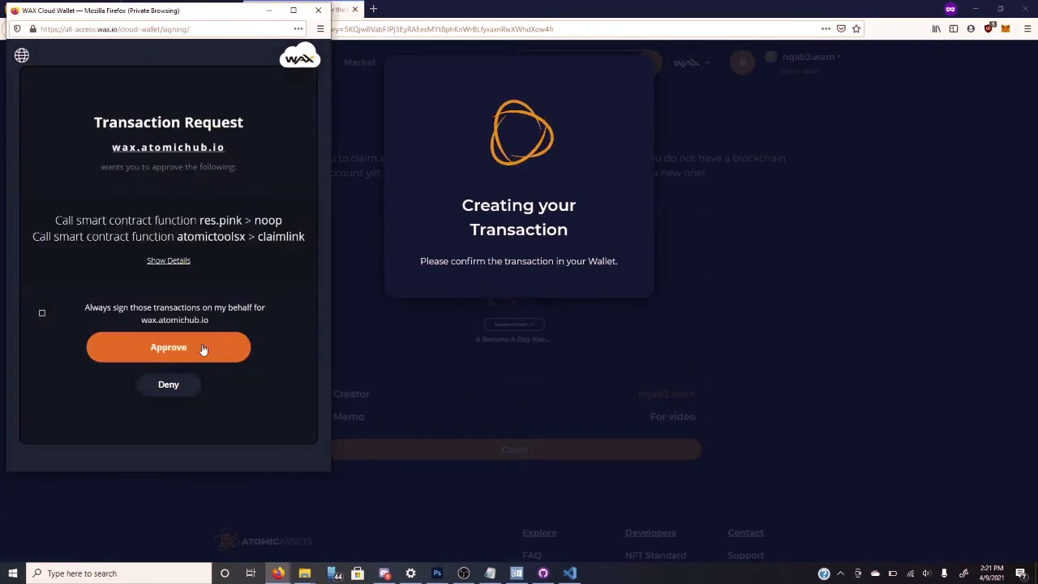
pyautogui.click(199, 349)
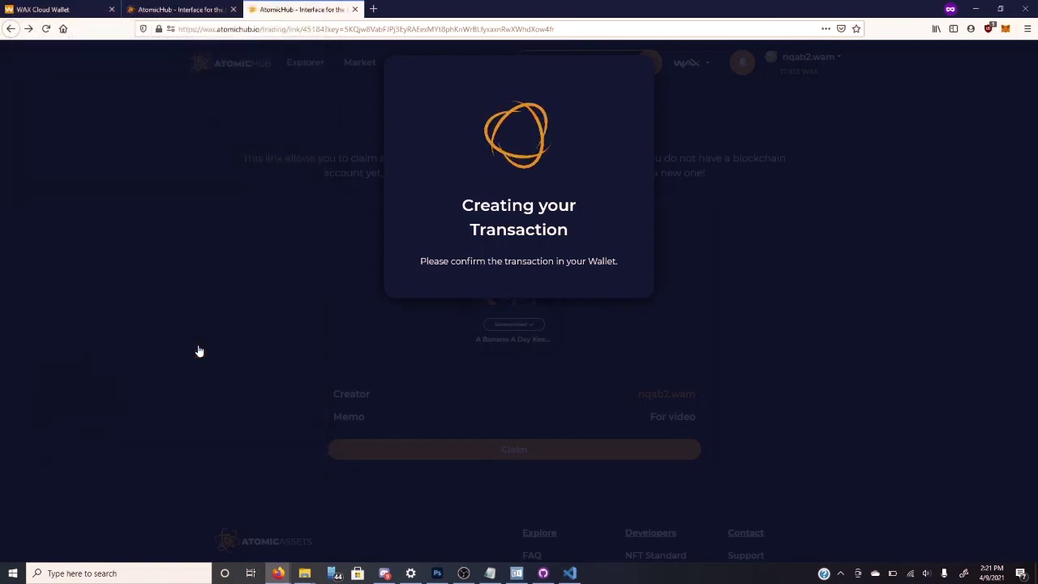
pyautogui.click(532, 308)
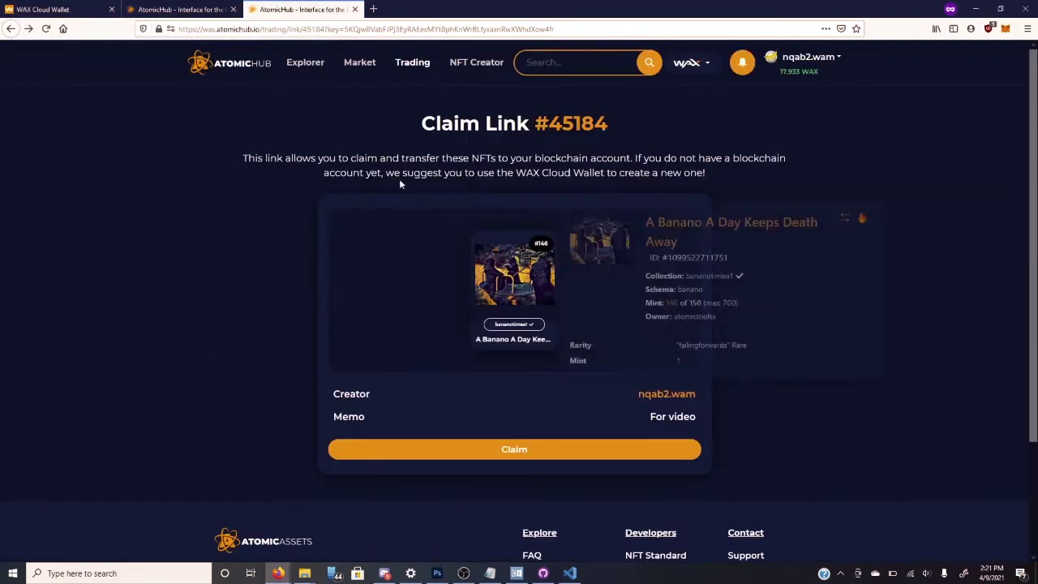
# - Close the claim-link tab and browse the Explorer's NFT statistics and listed assets
pyautogui.click(355, 10)
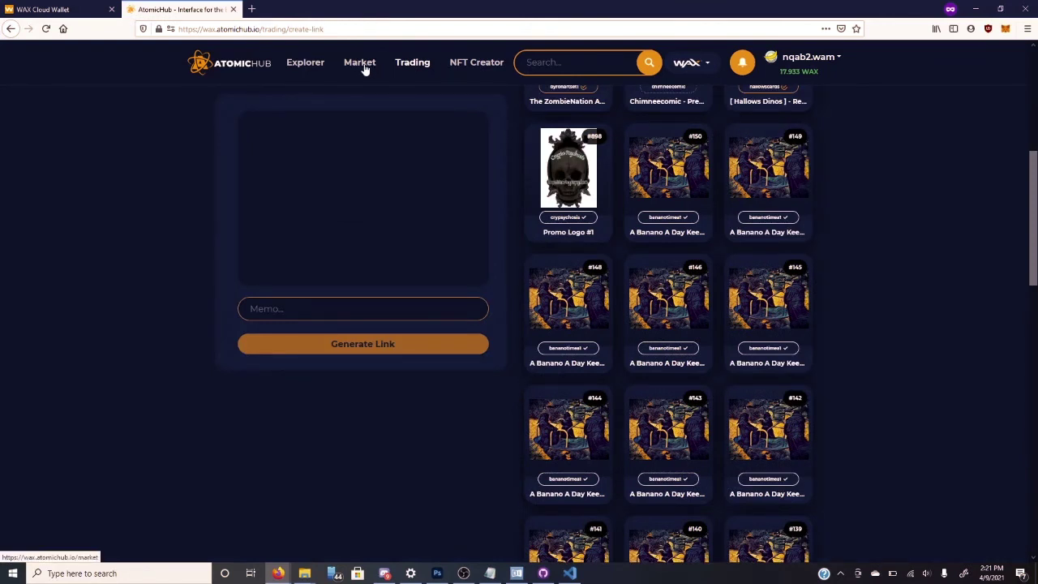
pyautogui.click(306, 64)
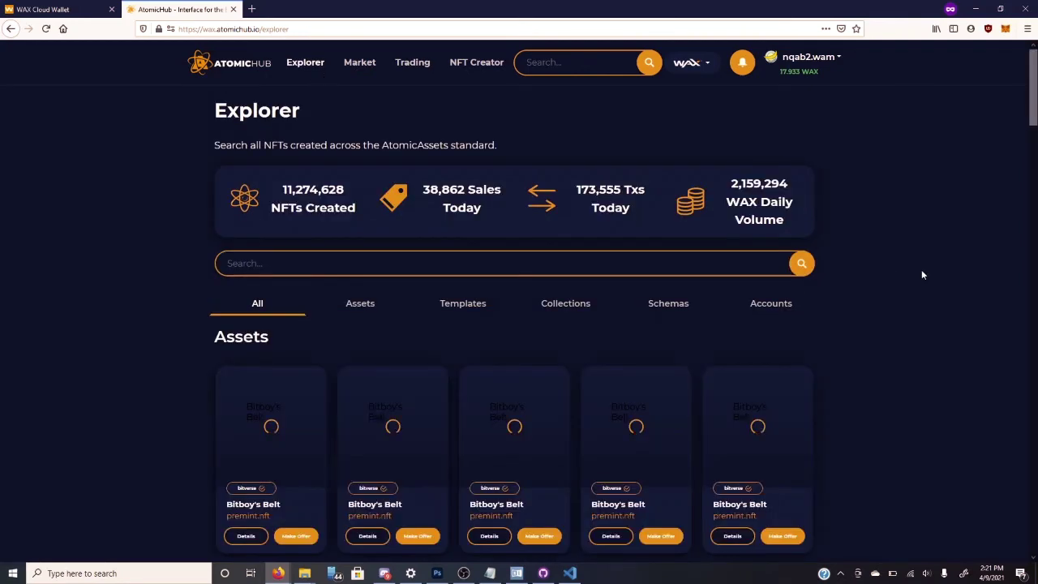
pyautogui.scroll(-2, 922, 275)
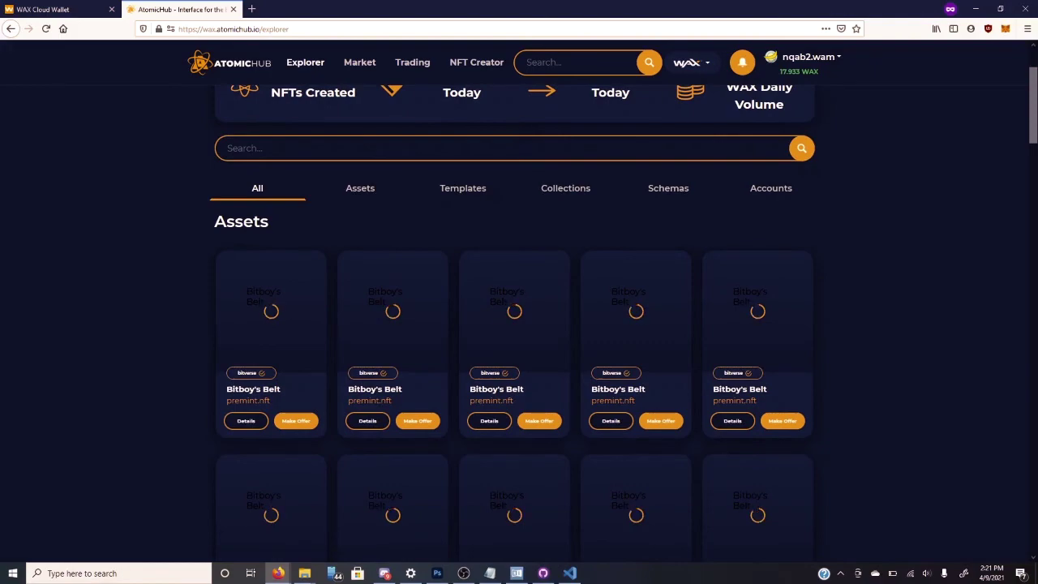
pyautogui.scroll(-3, 917, 246)
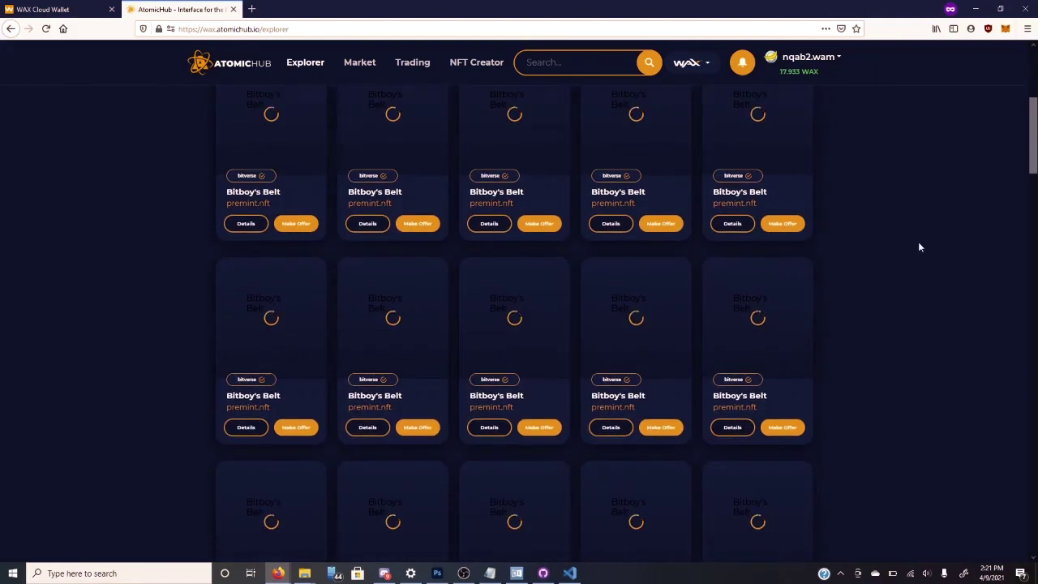
pyautogui.scroll(6, 919, 247)
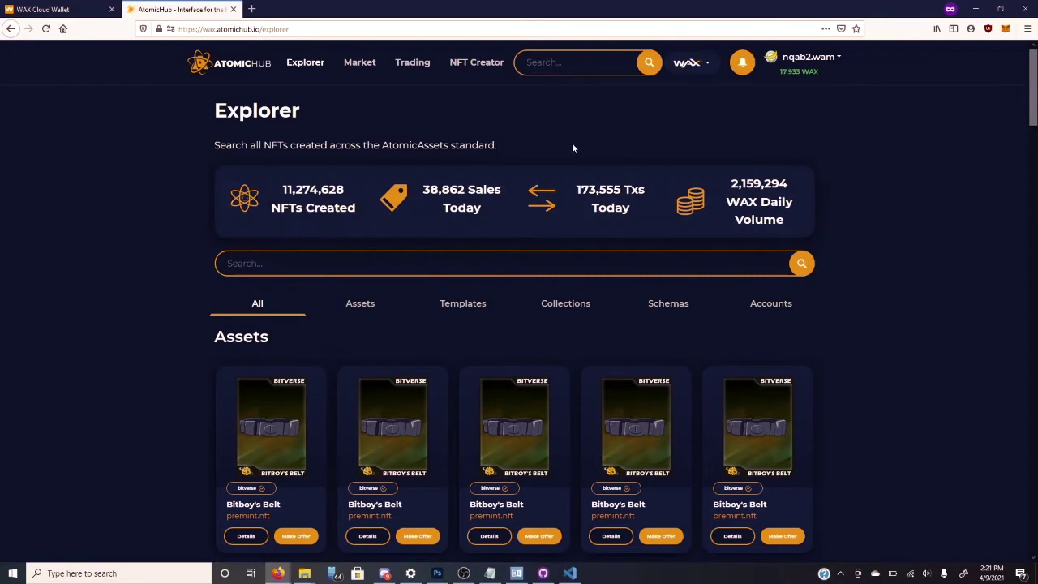
pyautogui.click(350, 262)
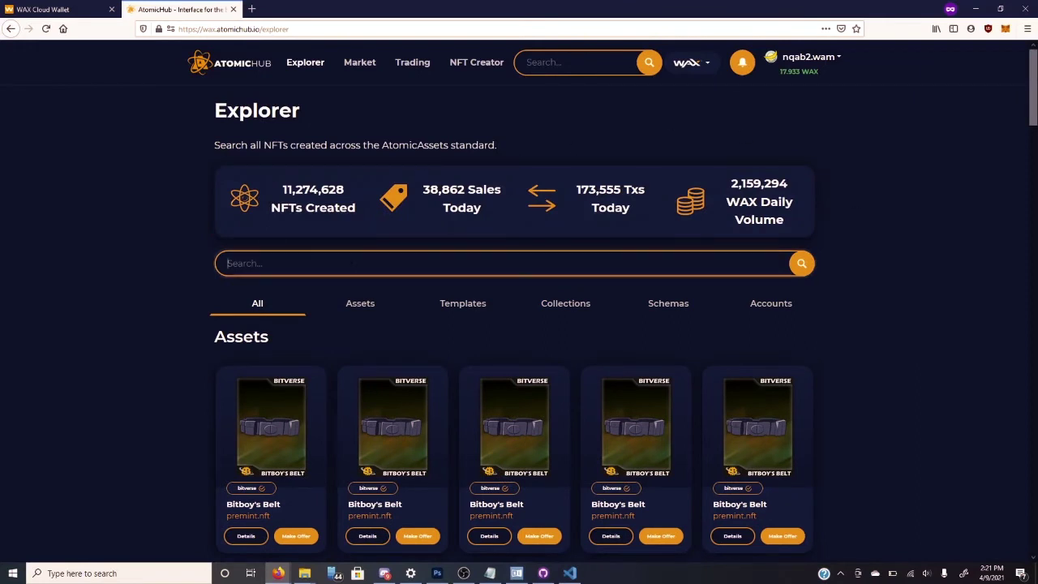
pyautogui.write('bananotime')
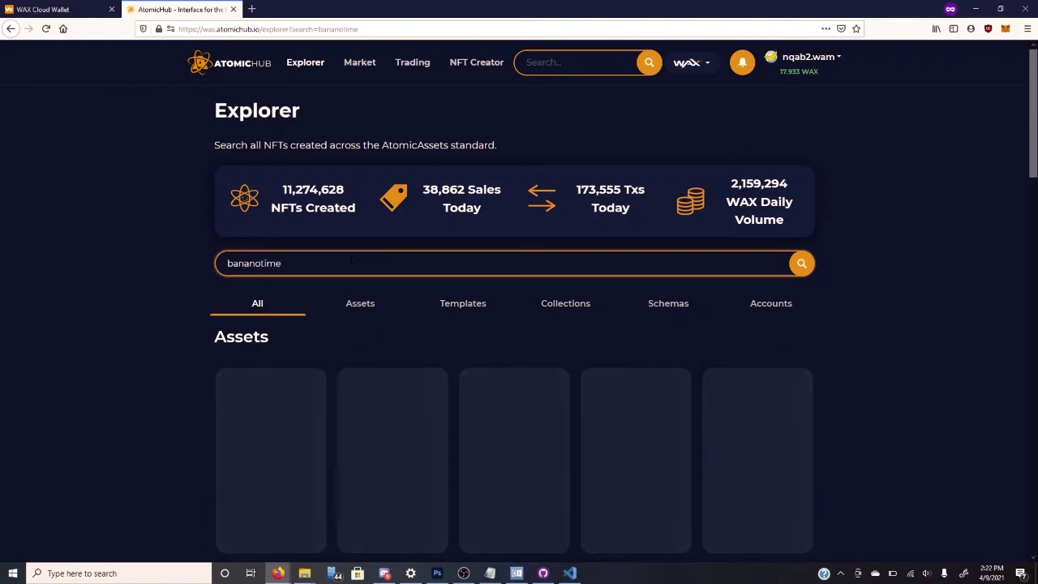
pyautogui.write('a1')
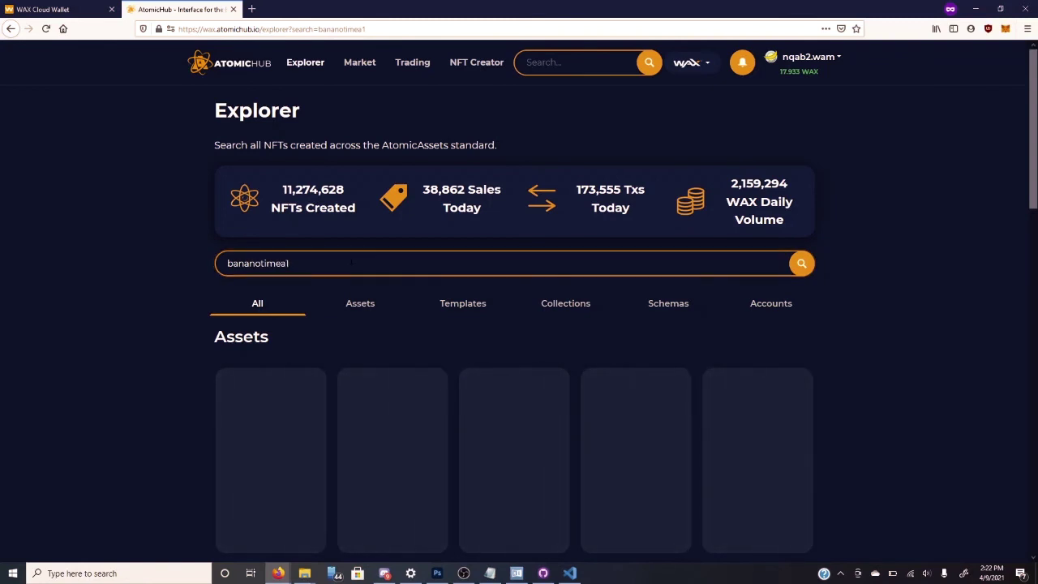
pyautogui.scroll(-2, 887, 326)
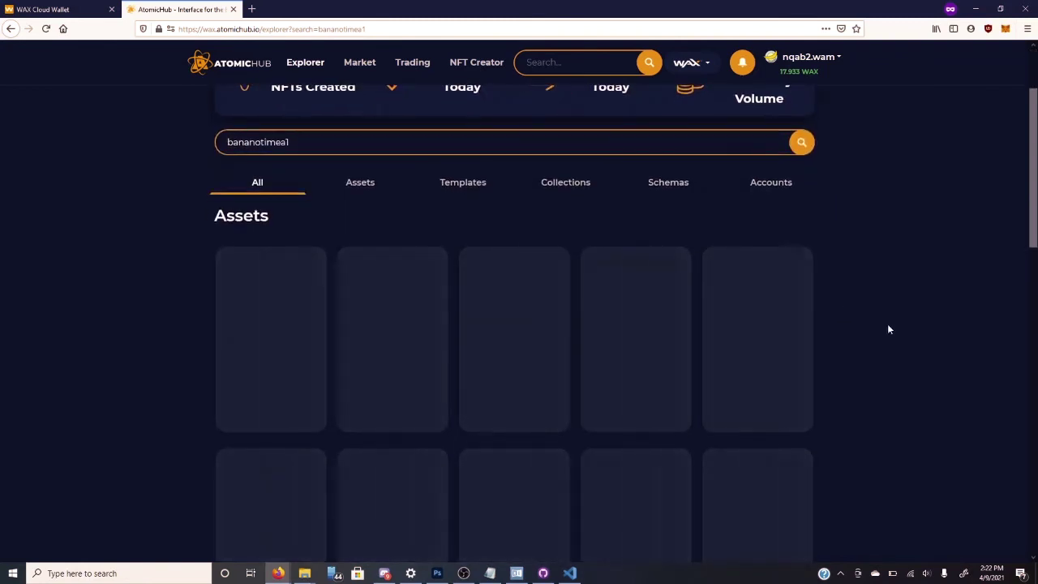
pyautogui.click(584, 192)
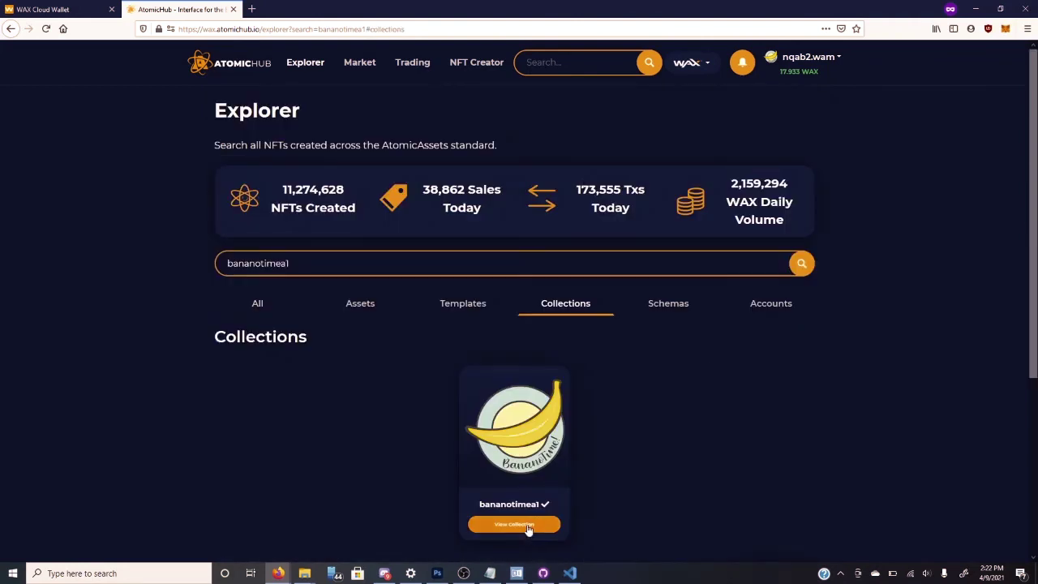
# - Open the bananotimea1 collection page and scroll through its assets and templates
pyautogui.click(528, 525)
pyautogui.scroll(-1, 615, 422)
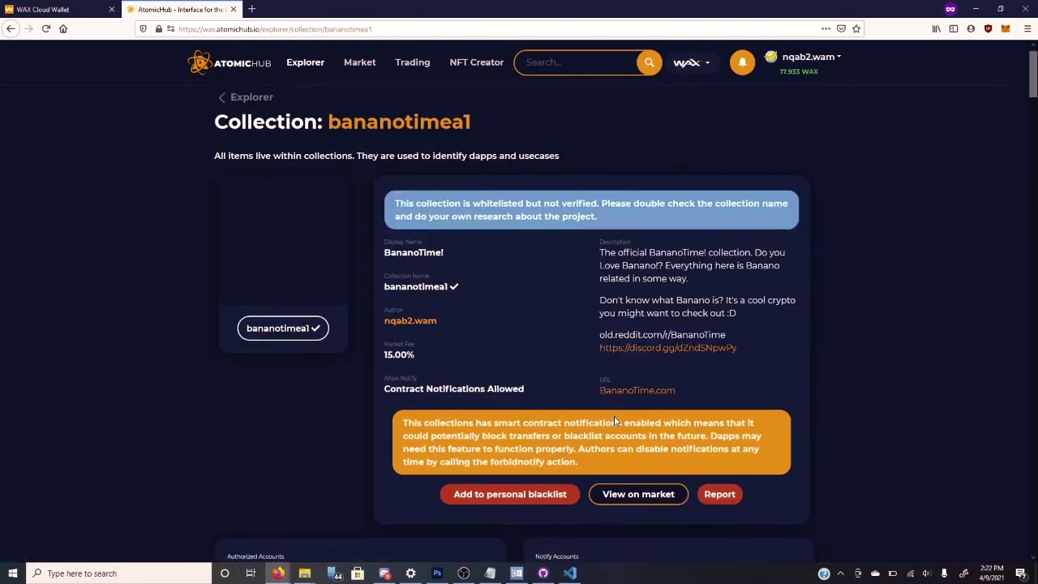
pyautogui.scroll(-2, 795, 343)
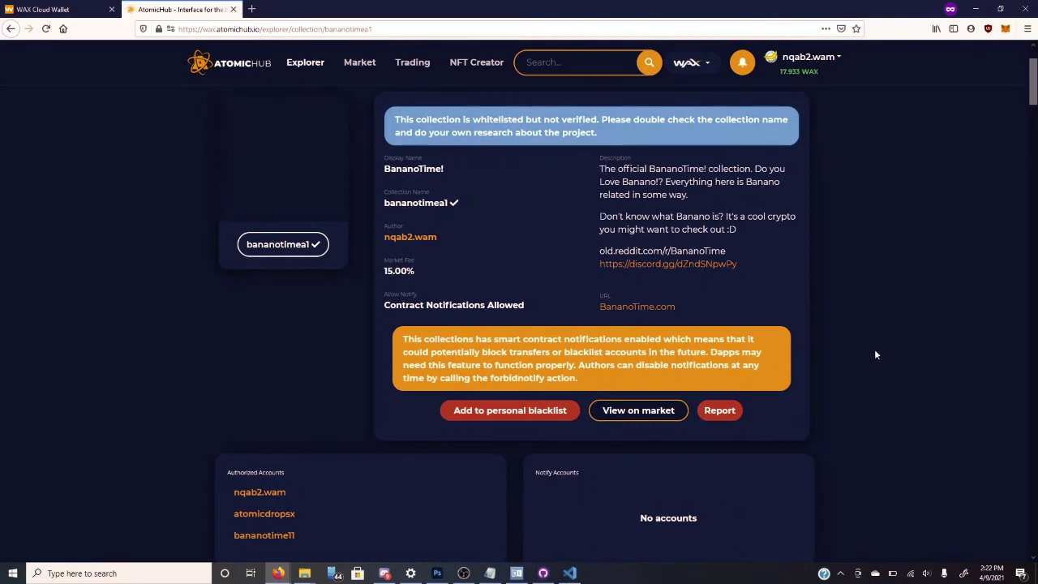
pyautogui.scroll(-6, 875, 354)
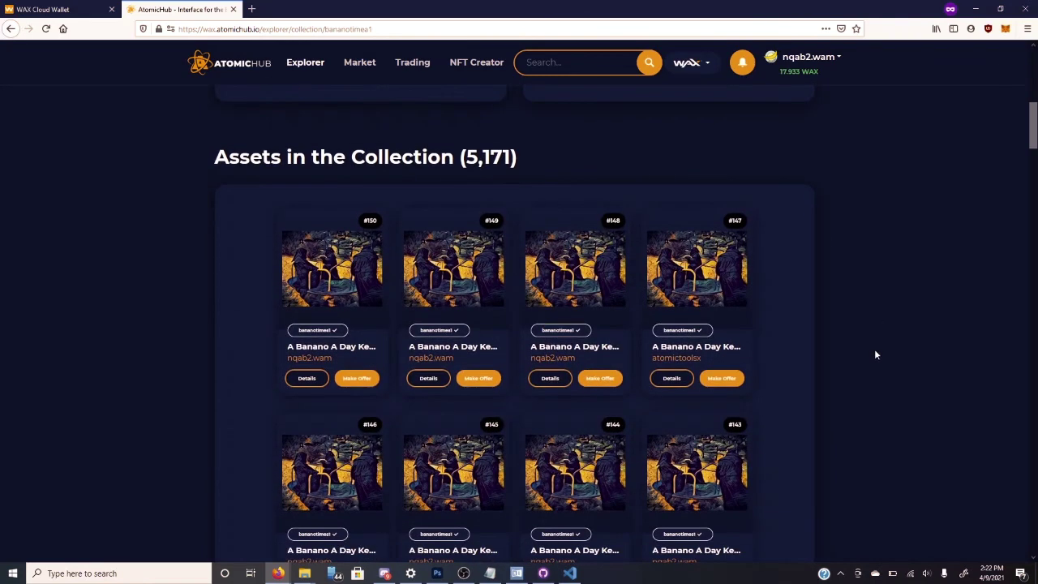
pyautogui.scroll(-1, 875, 355)
pyautogui.scroll(2, 876, 354)
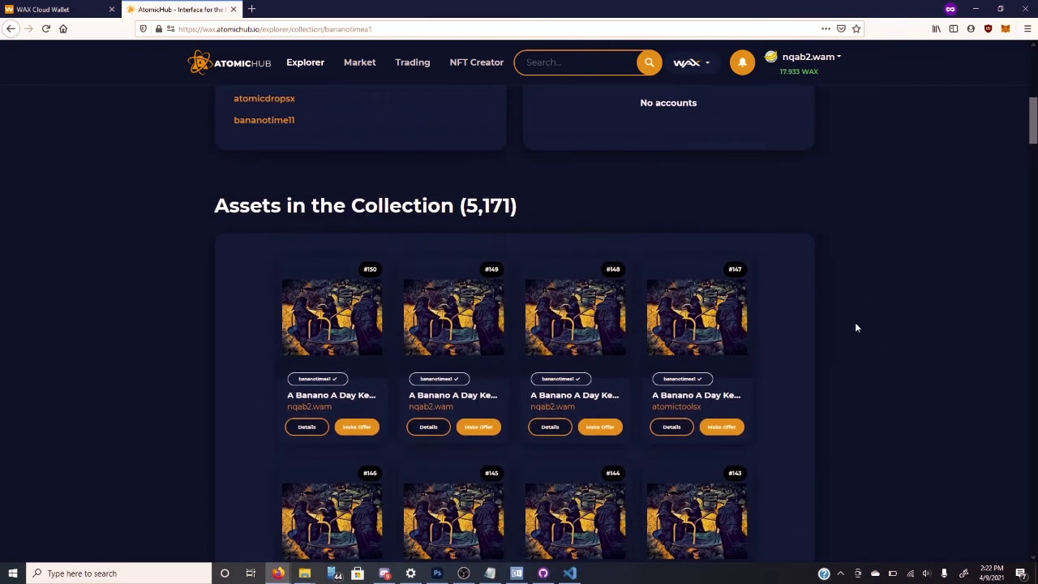
pyautogui.scroll(-10, 888, 379)
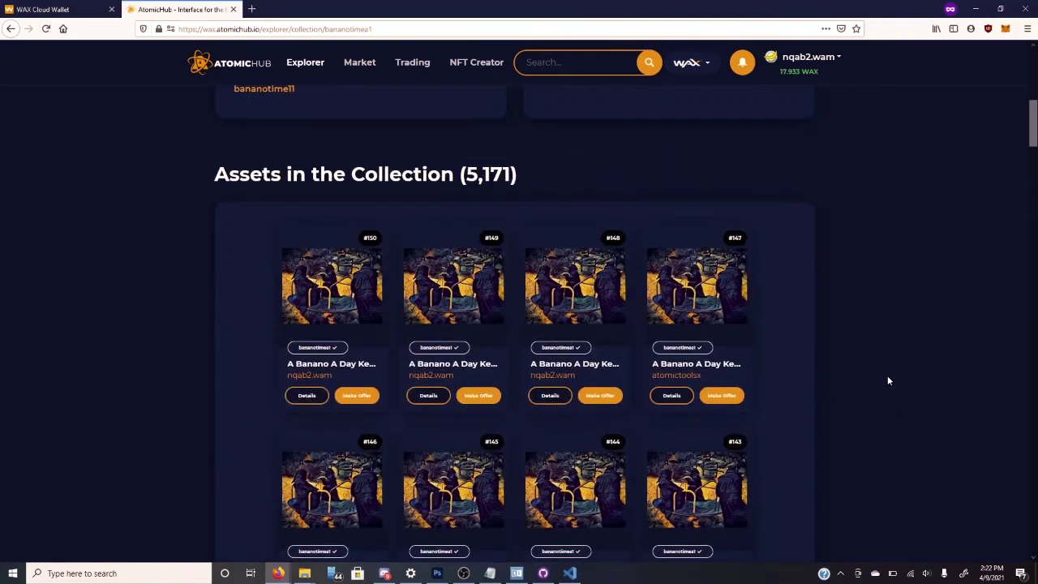
pyautogui.scroll(-9, 887, 379)
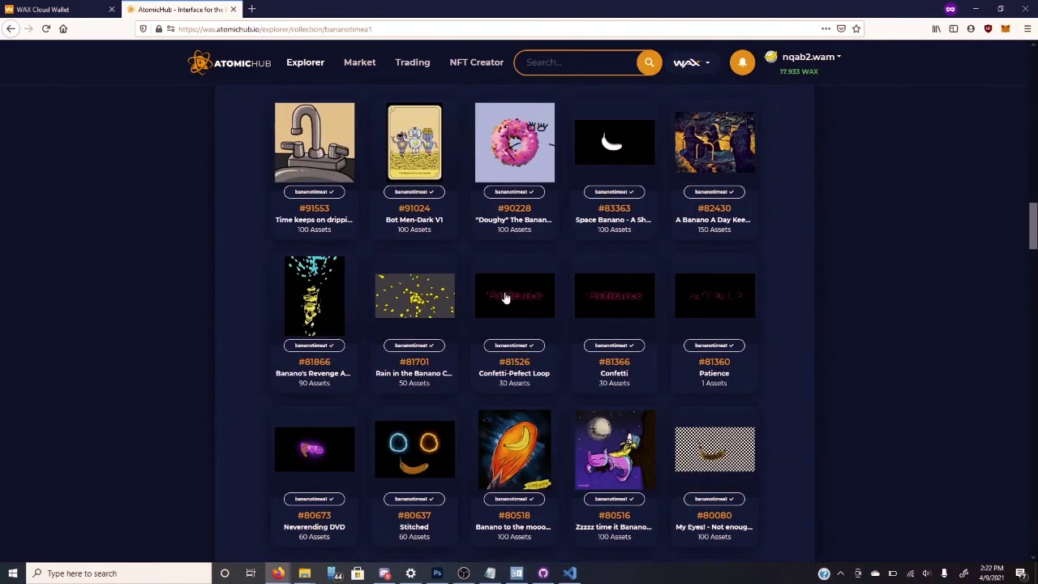
pyautogui.scroll(-1, 851, 344)
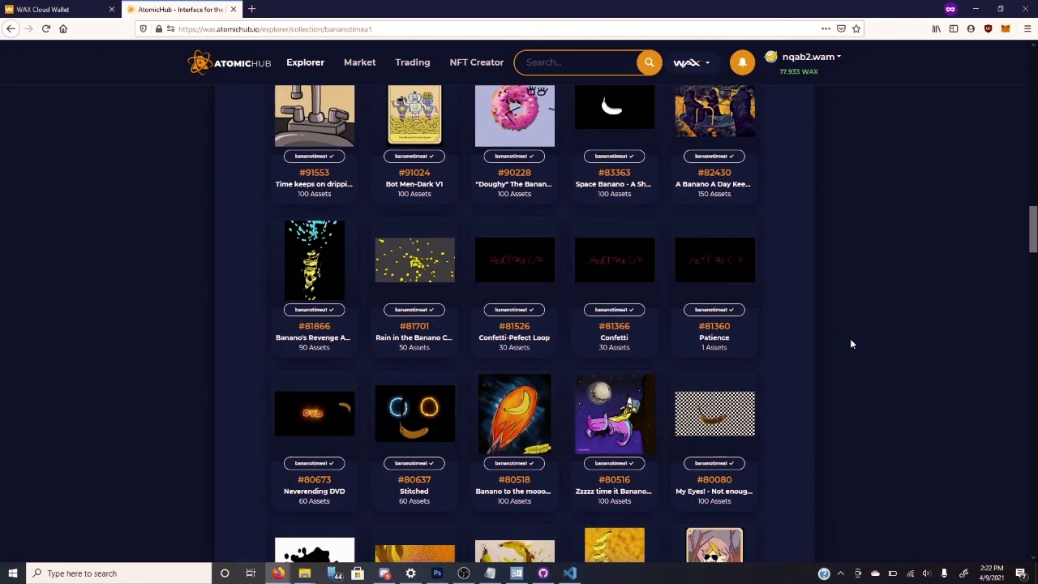
pyautogui.scroll(1, 851, 344)
pyautogui.scroll(-4, 851, 344)
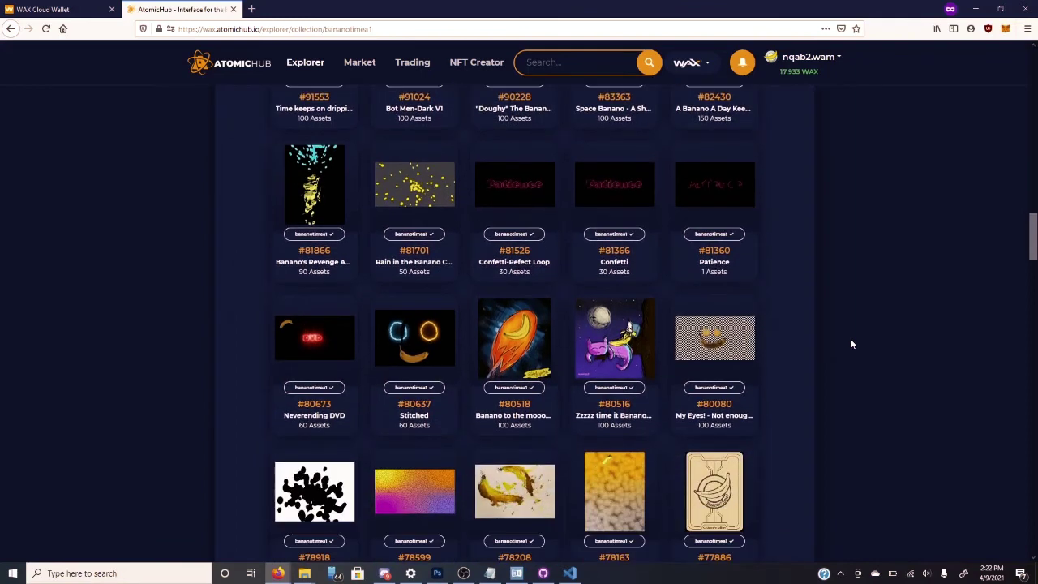
pyautogui.scroll(-1, 850, 344)
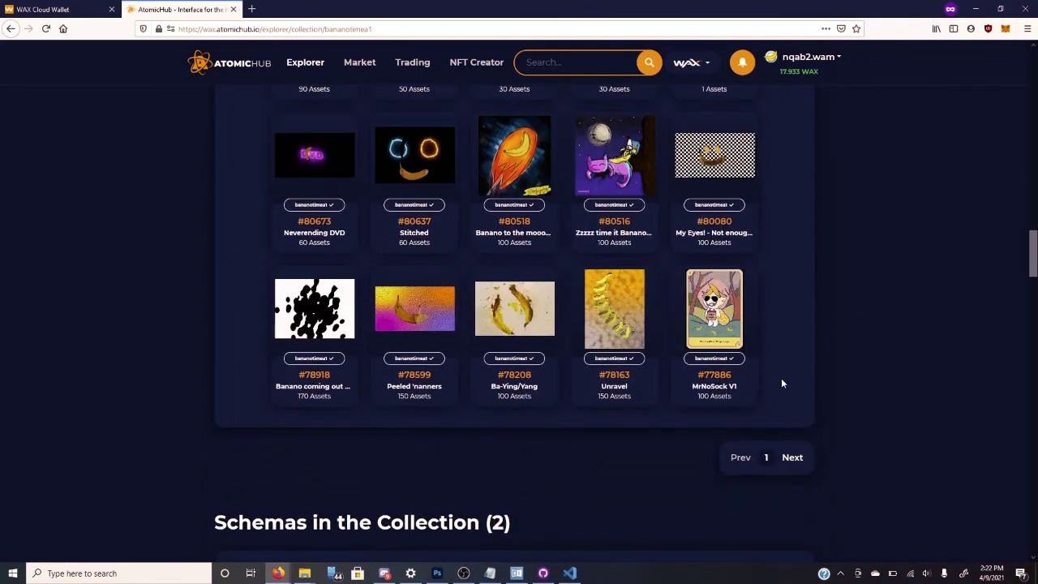
# - Show page 2 of the collection's templates, with schemas bananovid and banano
pyautogui.click(792, 458)
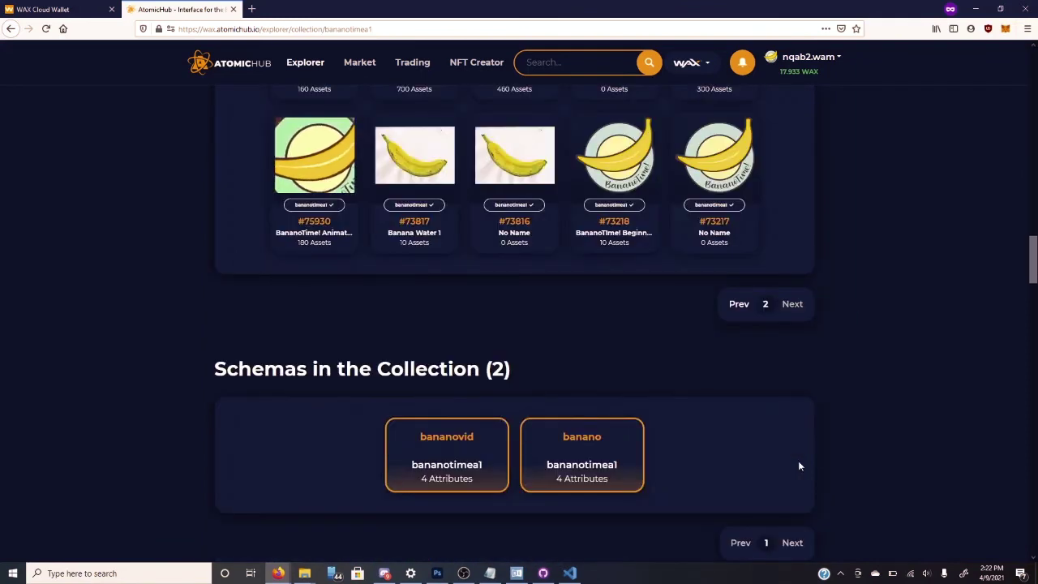
pyautogui.scroll(2, 799, 466)
pyautogui.scroll(3, 799, 466)
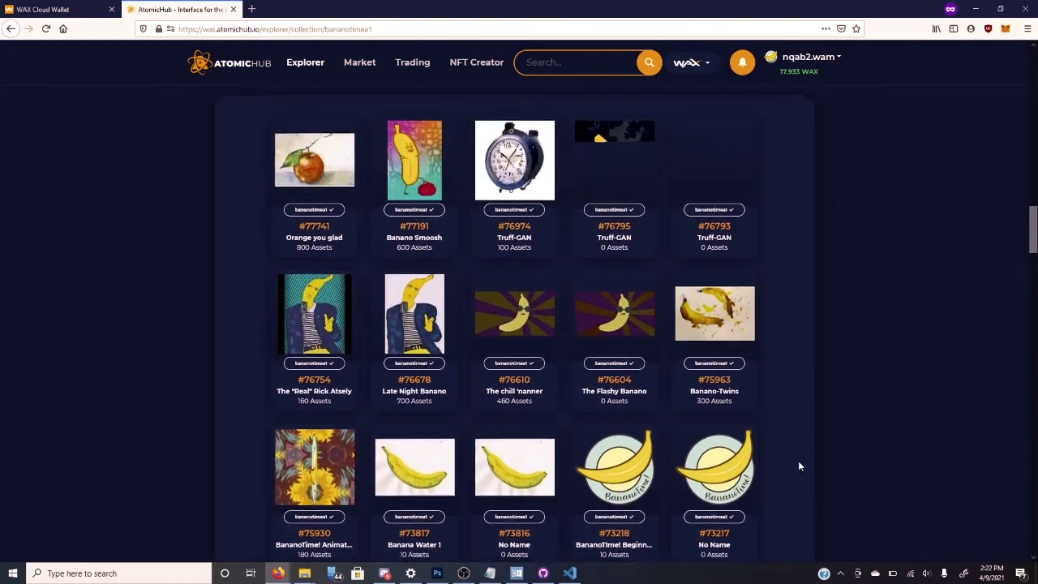
pyautogui.scroll(-3, 799, 466)
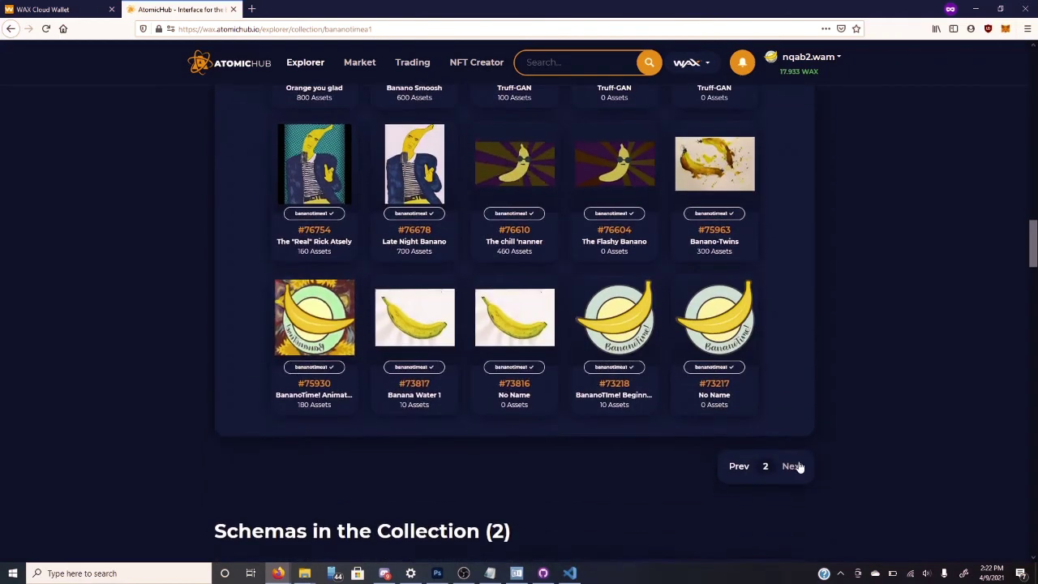
pyautogui.scroll(2, 799, 465)
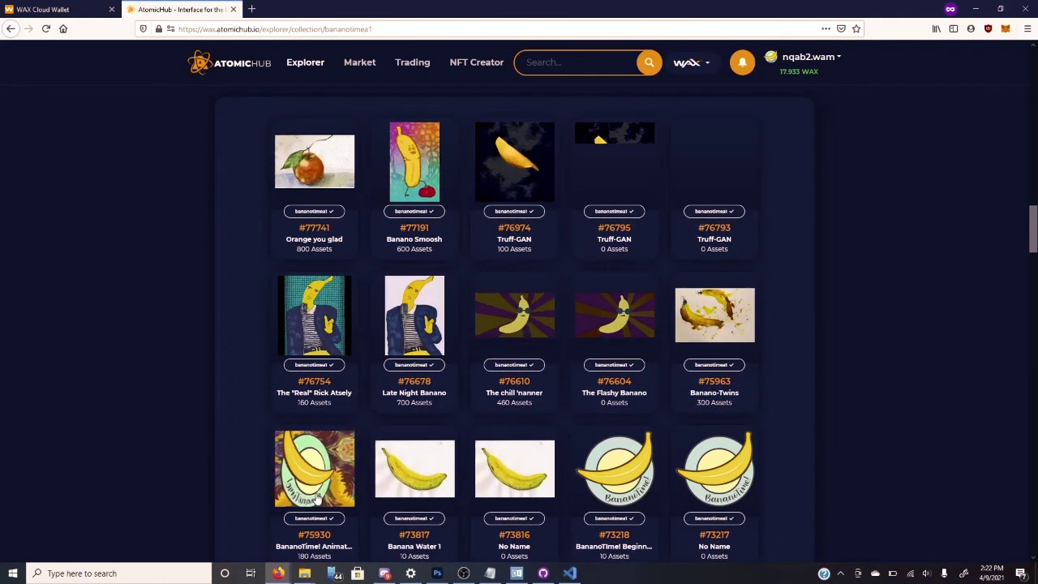
# - Open BananoTime template #75930 and review its details and Immutable Data (180 of 1000 issued)
pyautogui.click(316, 492)
pyautogui.scroll(-5, 629, 450)
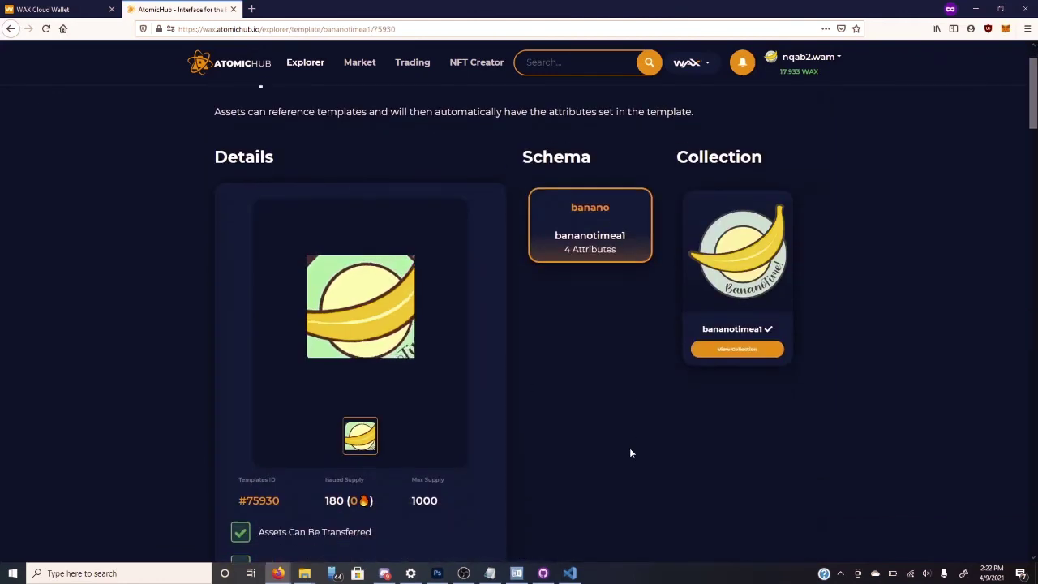
pyautogui.scroll(-2, 630, 453)
pyautogui.scroll(3, 629, 453)
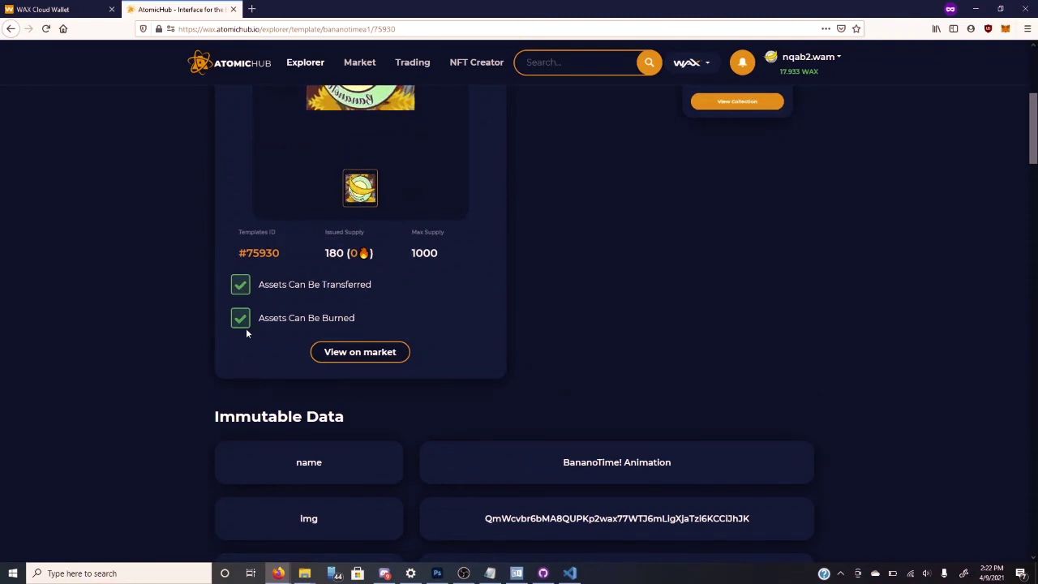
pyautogui.scroll(2, 543, 362)
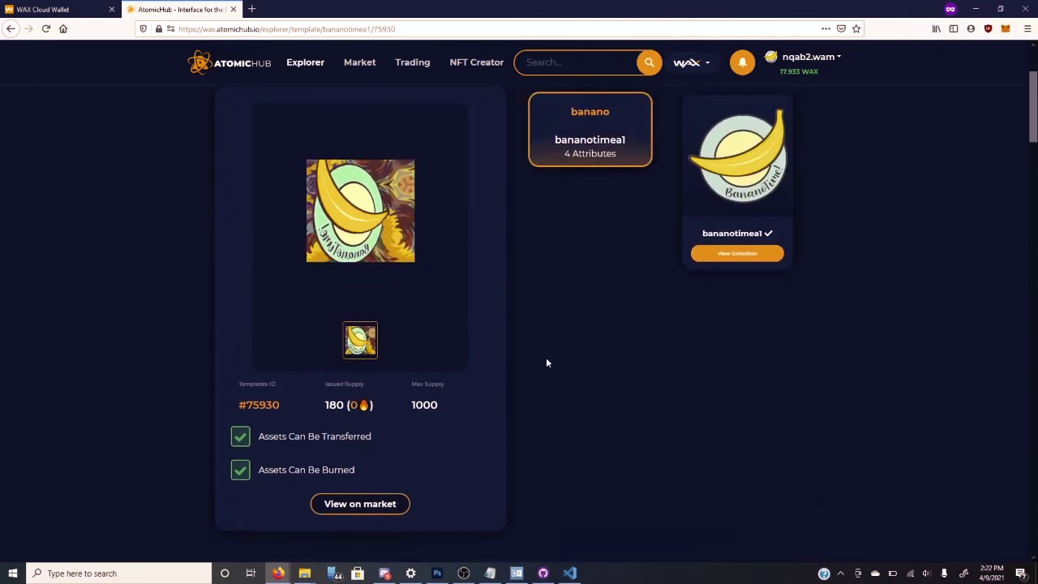
pyautogui.scroll(1, 546, 363)
# - Look over the template's price history, then close AtomicHub to return to the WAX Cloud Wallet dApps list
pyautogui.scroll(-4, 546, 363)
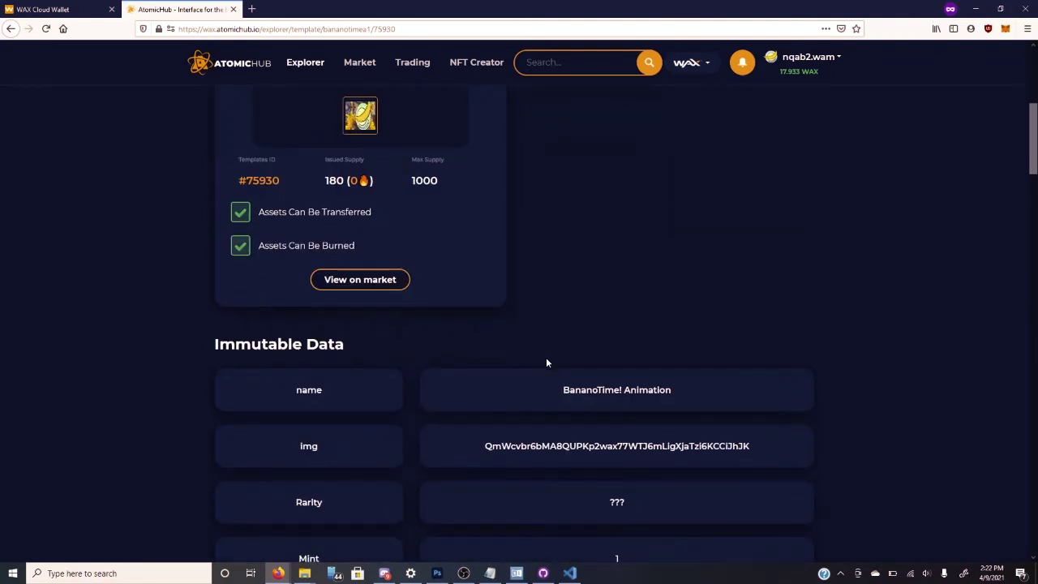
pyautogui.scroll(-2, 546, 362)
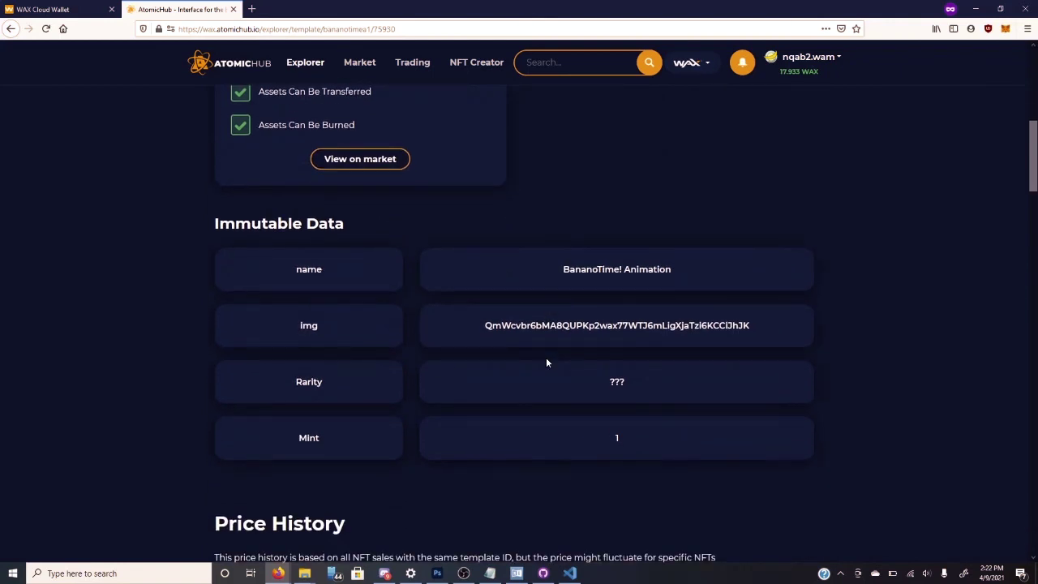
pyautogui.scroll(1, 546, 362)
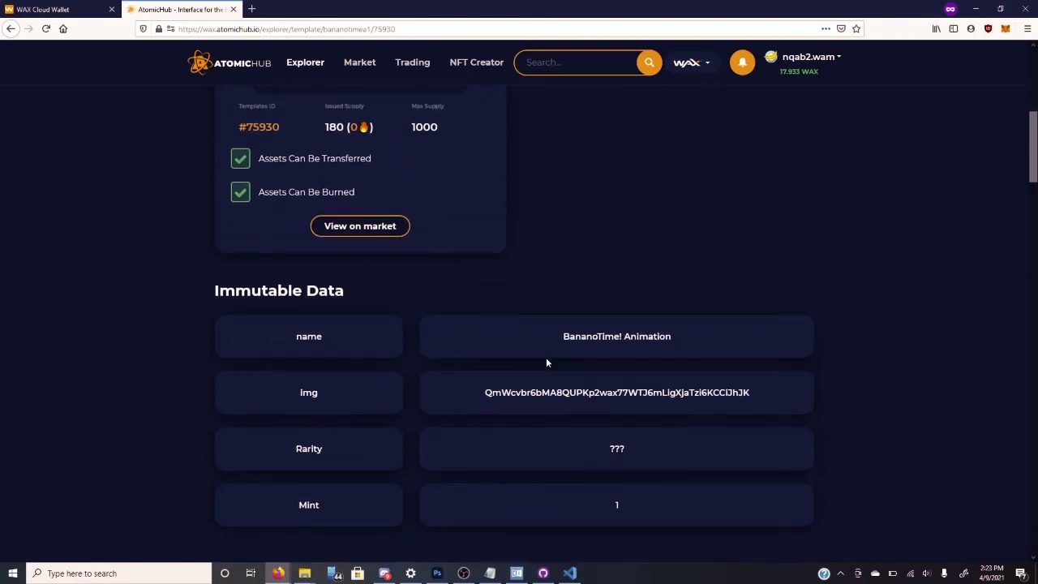
pyautogui.scroll(-6, 547, 363)
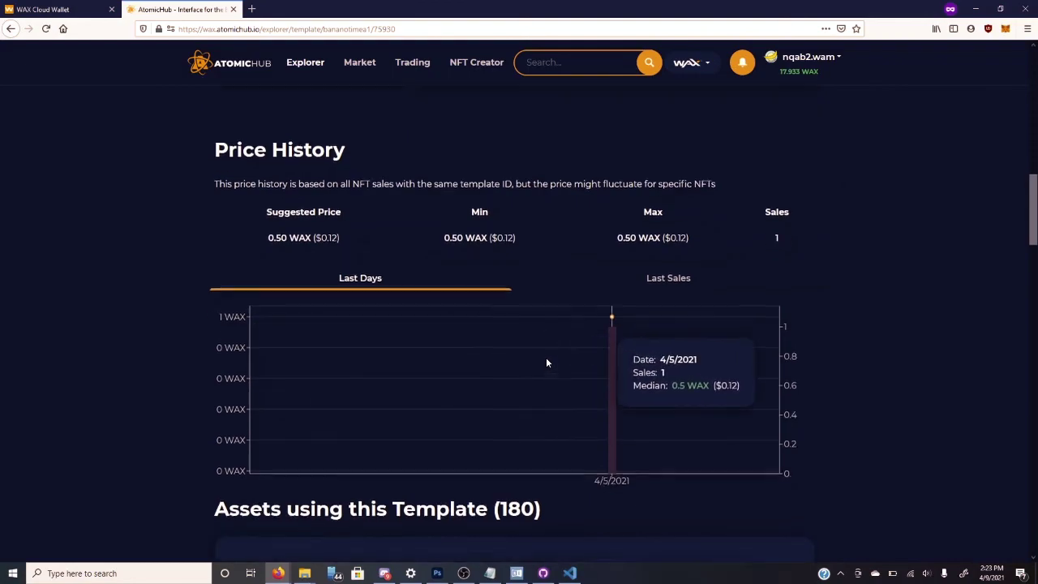
pyautogui.scroll(-3, 608, 373)
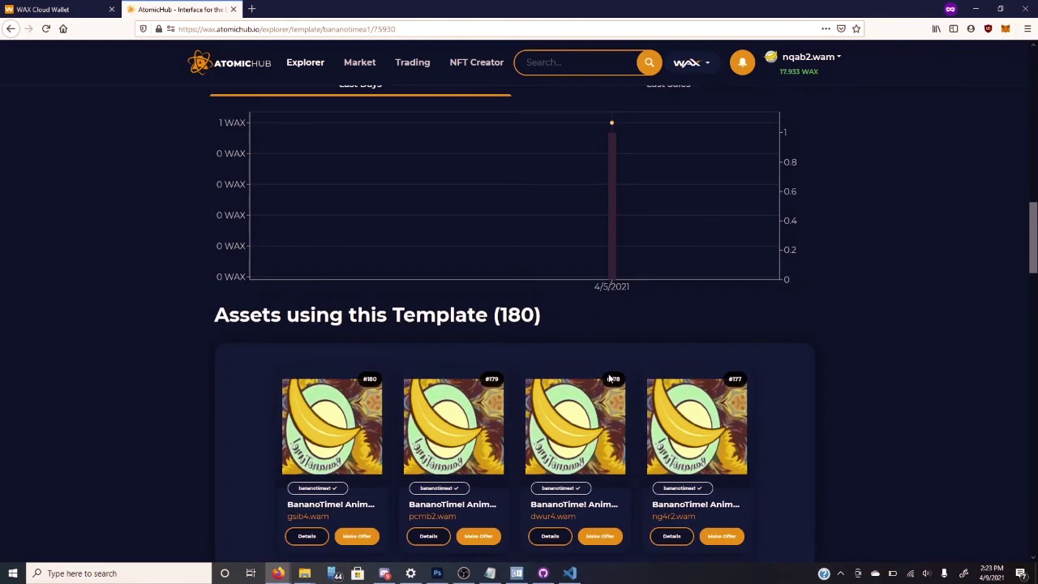
pyautogui.scroll(-5, 609, 373)
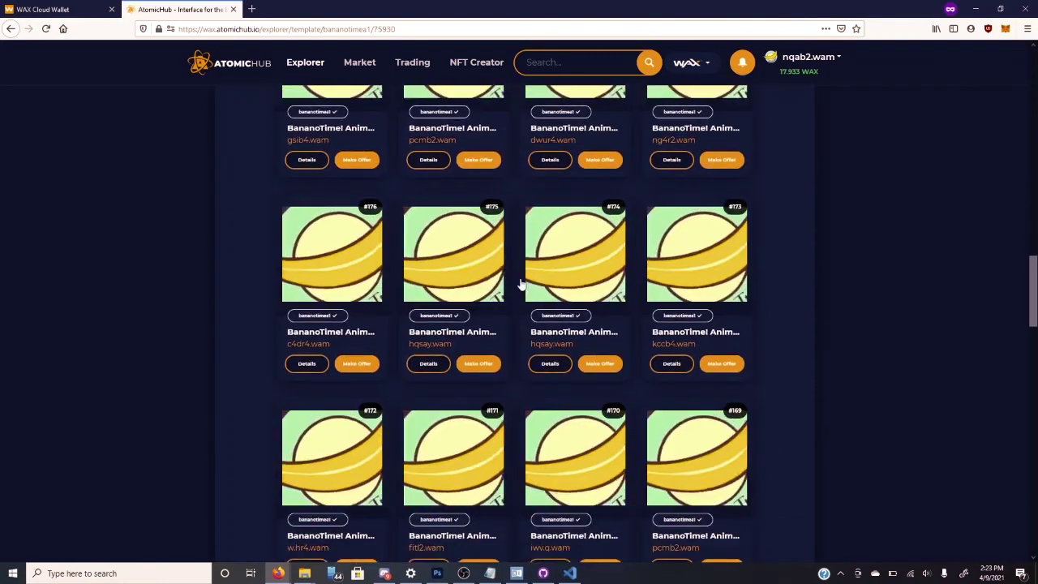
pyautogui.click(232, 9)
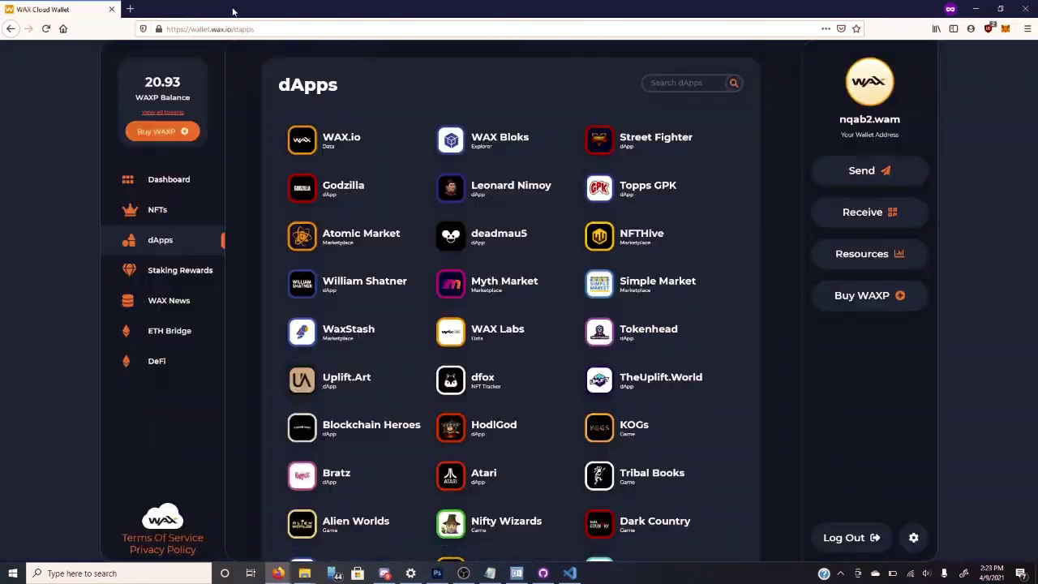